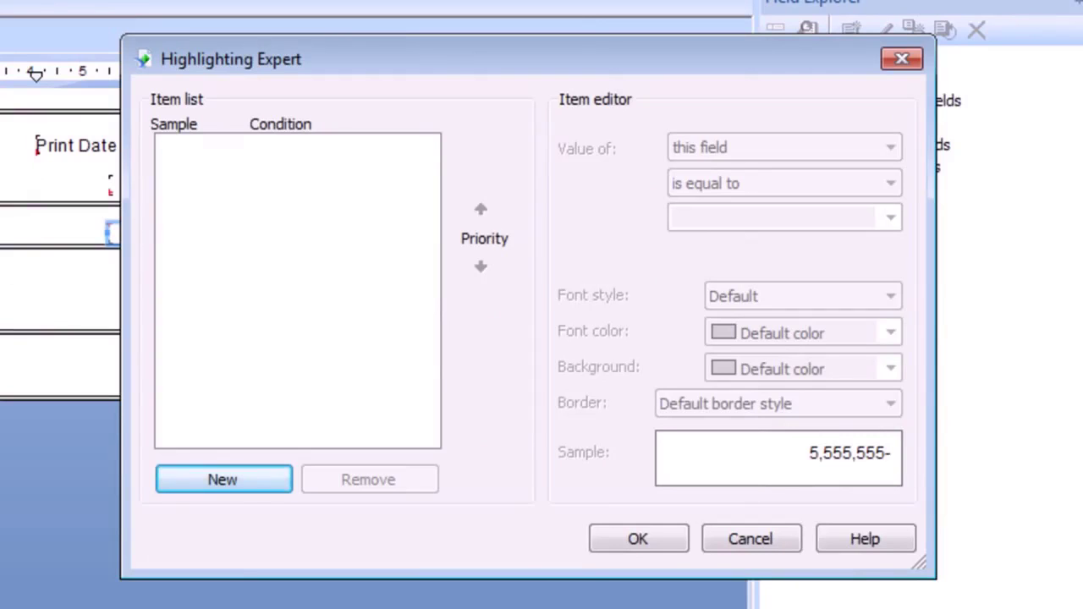
Add a new highlighting item and keep its condition based on the value of this field.
key("Return")
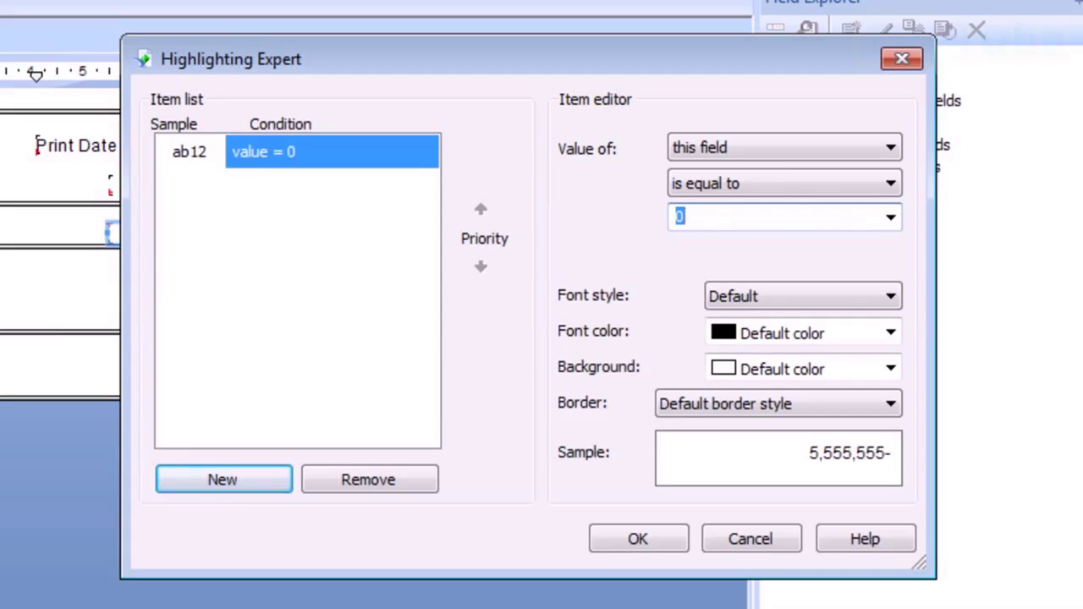
left_click(890, 148)
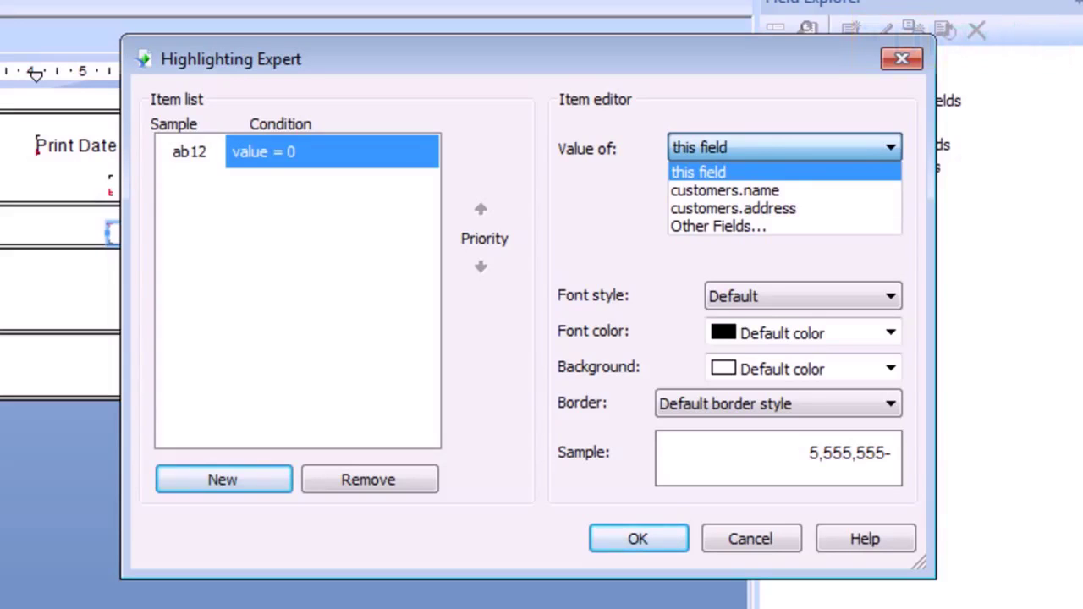
key("Down")
key("Down")
key("Up")
key("Up")
key("Return")
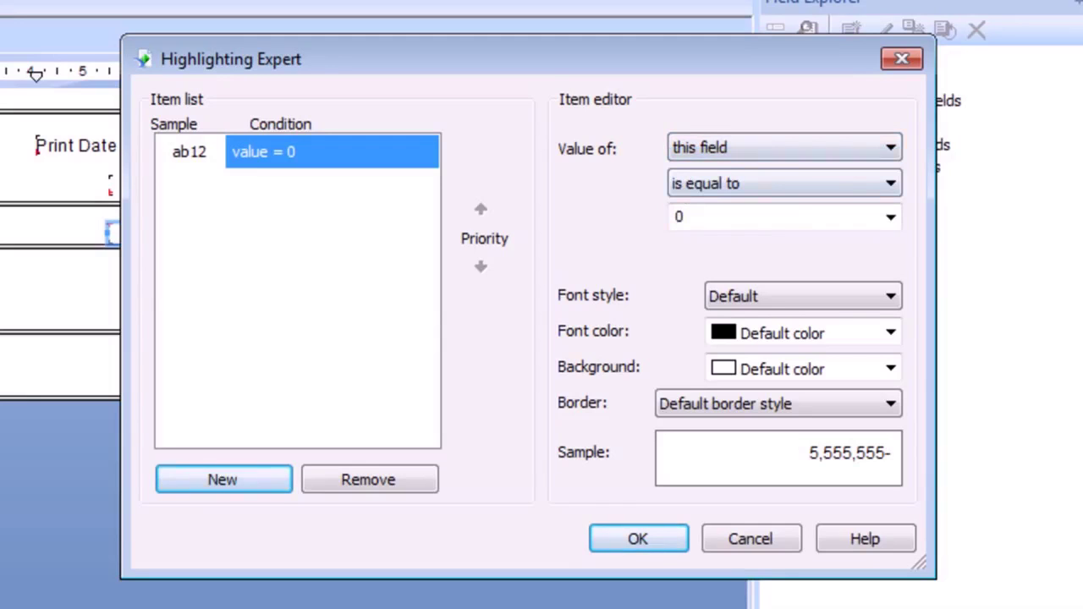
Set the highlighting condition to is greater than 2.
key("Tab")
left_click(890, 184)
key("Down")
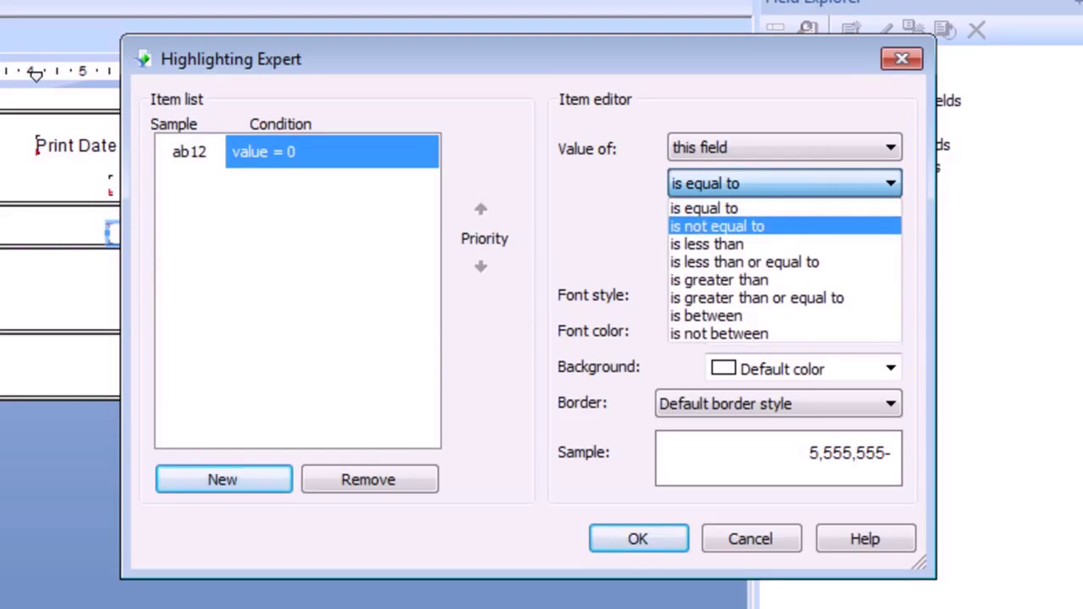
key("Down")
key("Up")
key("Up")
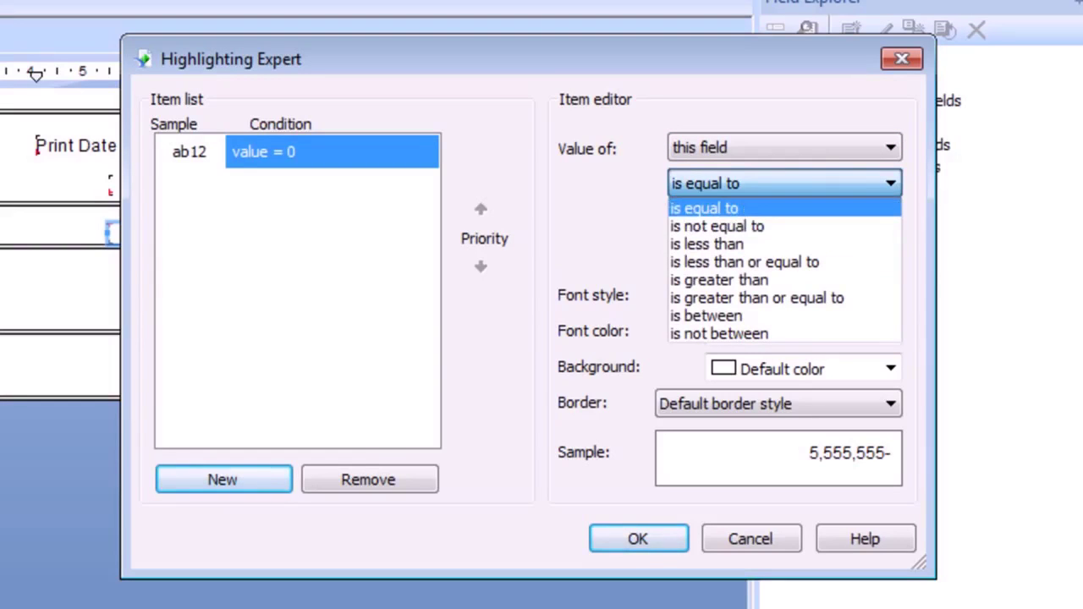
key("Down")
key("Down")
key("Down")
key("Down")
key("Down")
key("Down")
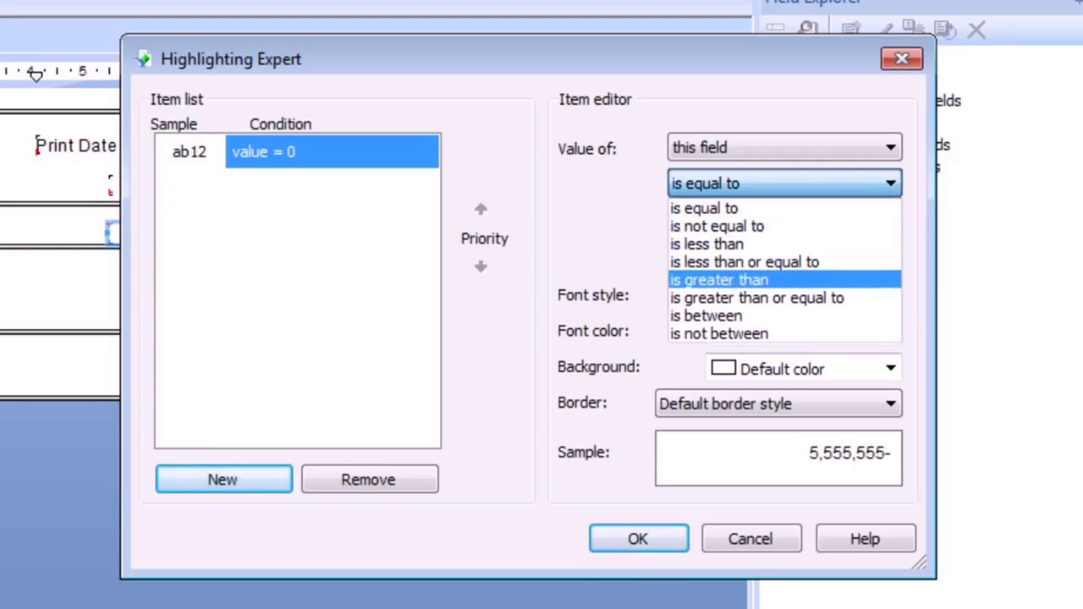
key("Up")
key("Up")
key("Up")
key("Up")
key("Up")
key("Up")
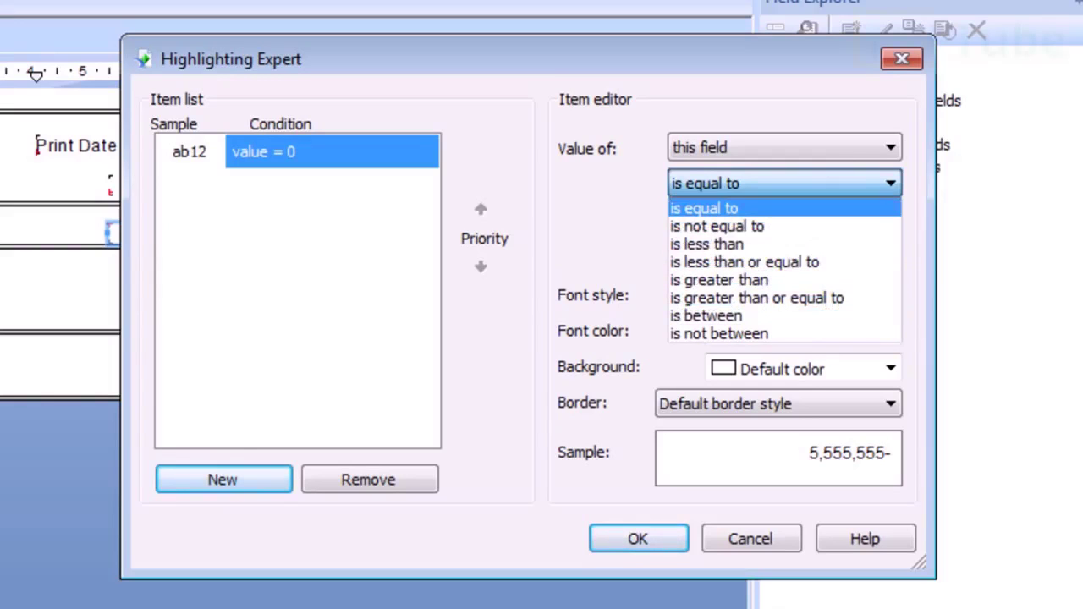
key("Down")
key("Down")
key("Down")
key("Up")
key("Up")
key("Up")
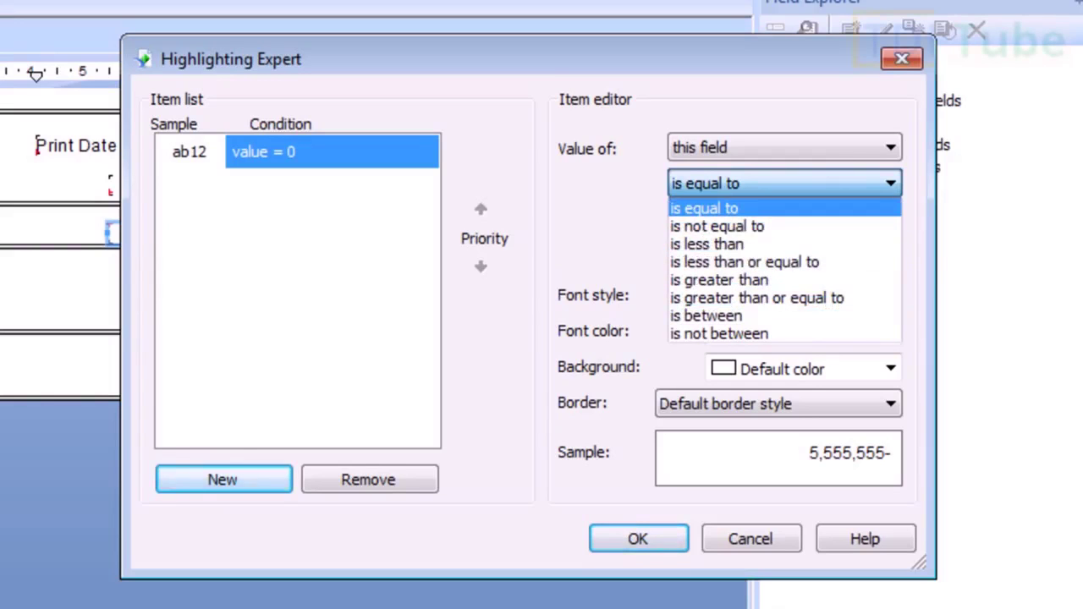
key("Down")
key("Down")
key("Down")
key("Down")
key("Down")
key("Up")
key("Up")
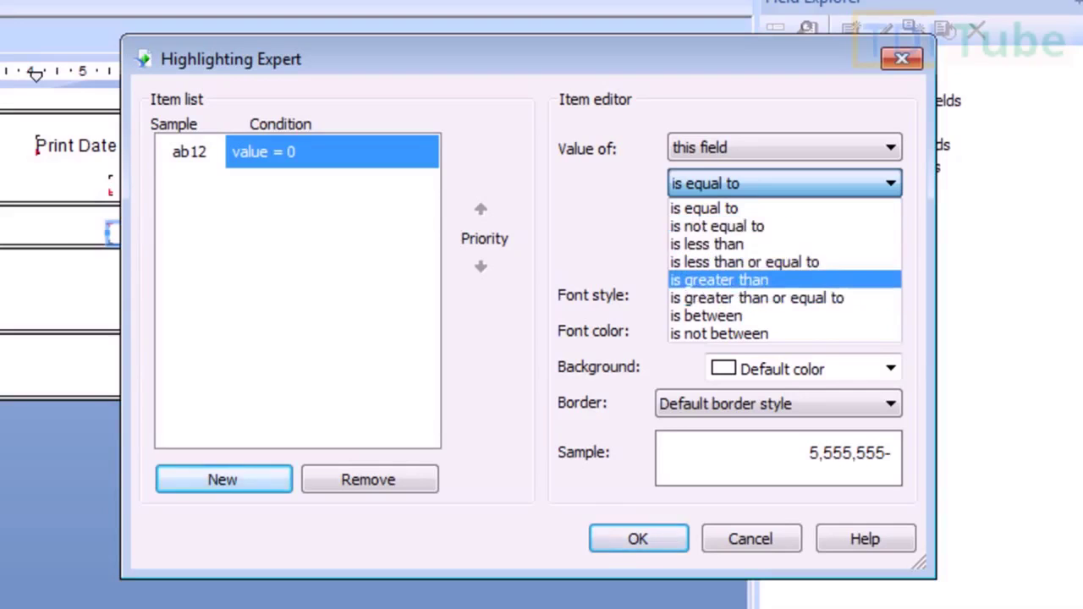
key("Down")
key("Return")
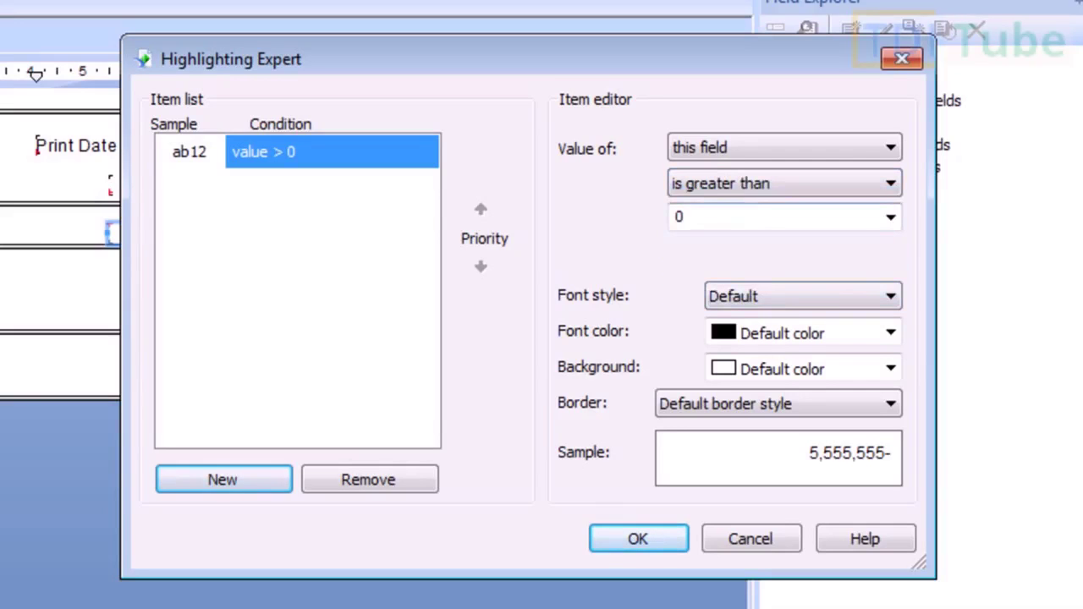
key("Tab")
type("2")
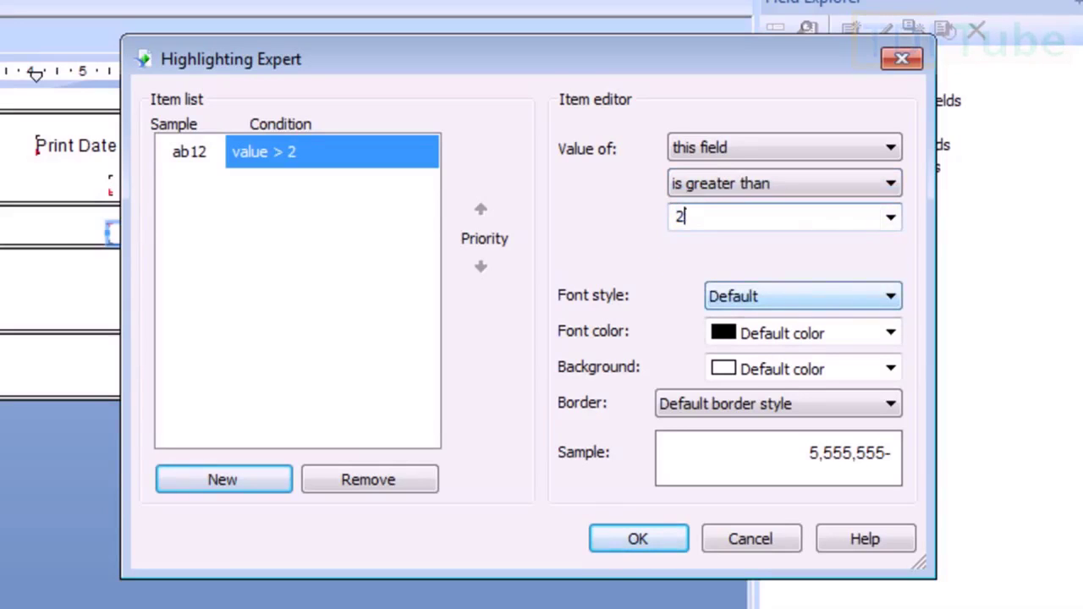
Set the highlight's font style to Italic and its font color to Blue.
left_click(803, 297)
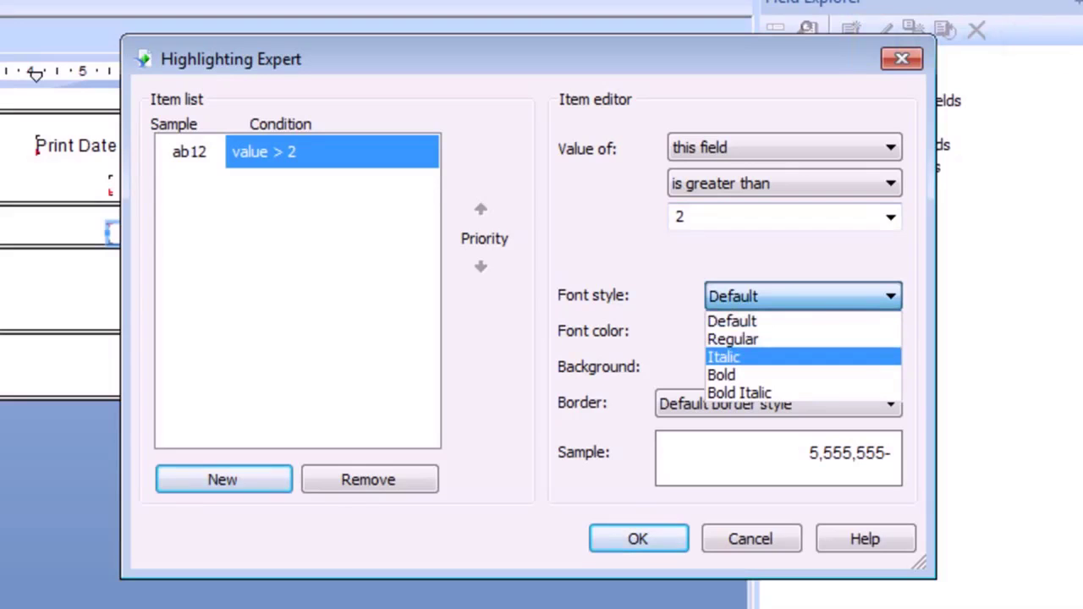
left_click(803, 357)
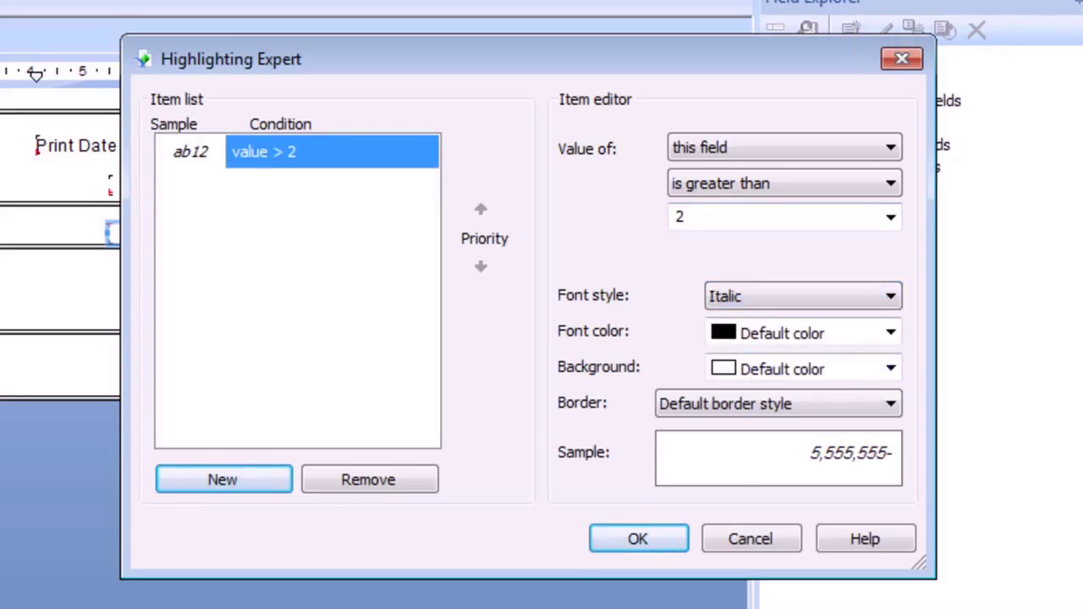
left_click(890, 333)
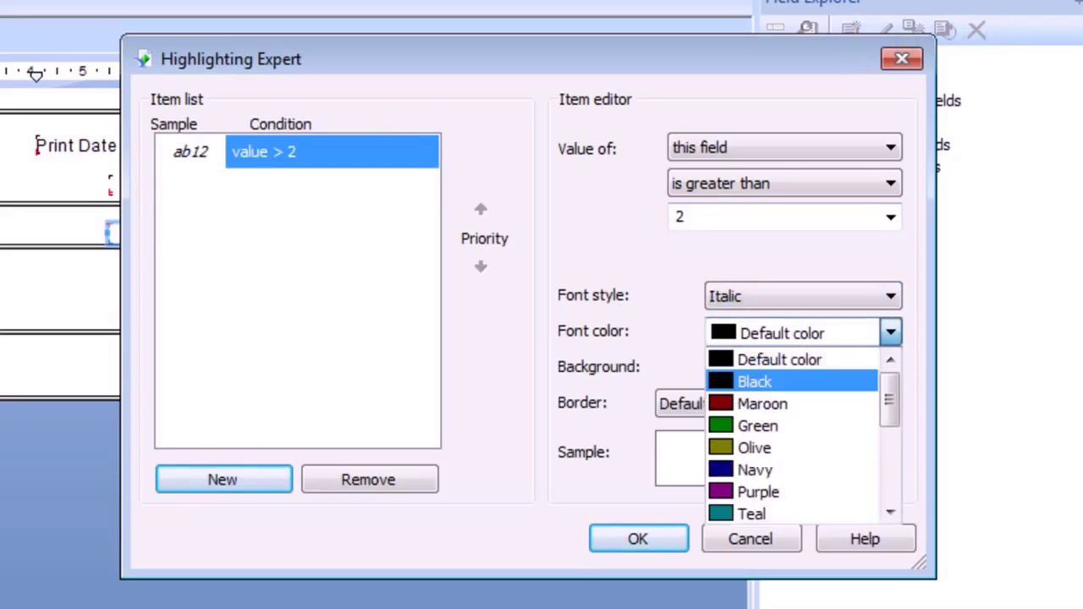
scroll(791, 436, "down", 3)
scroll(791, 436, "up", 1)
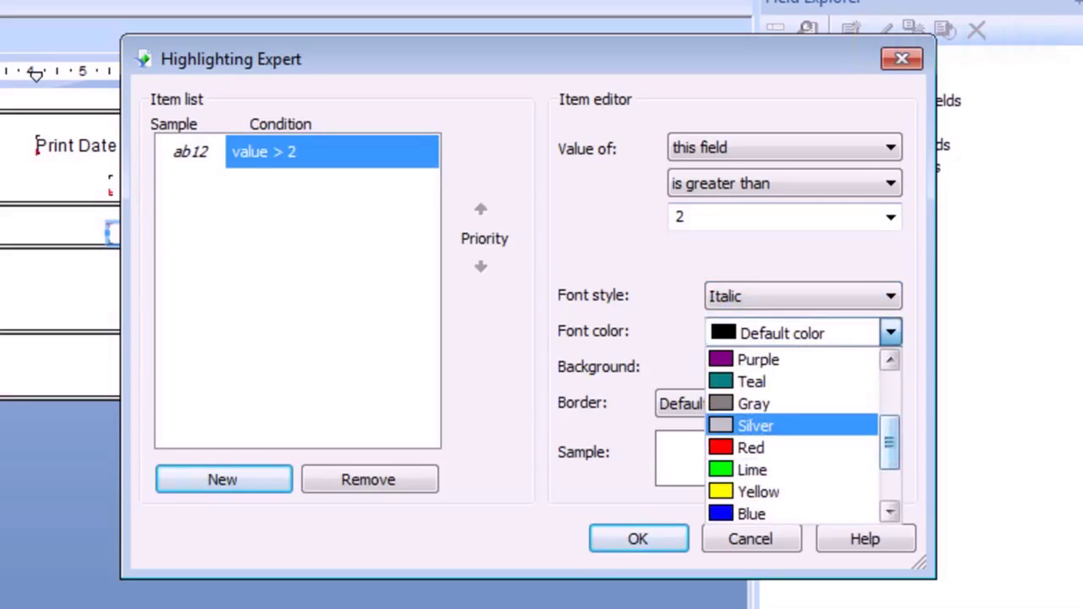
scroll(791, 436, "down", 2)
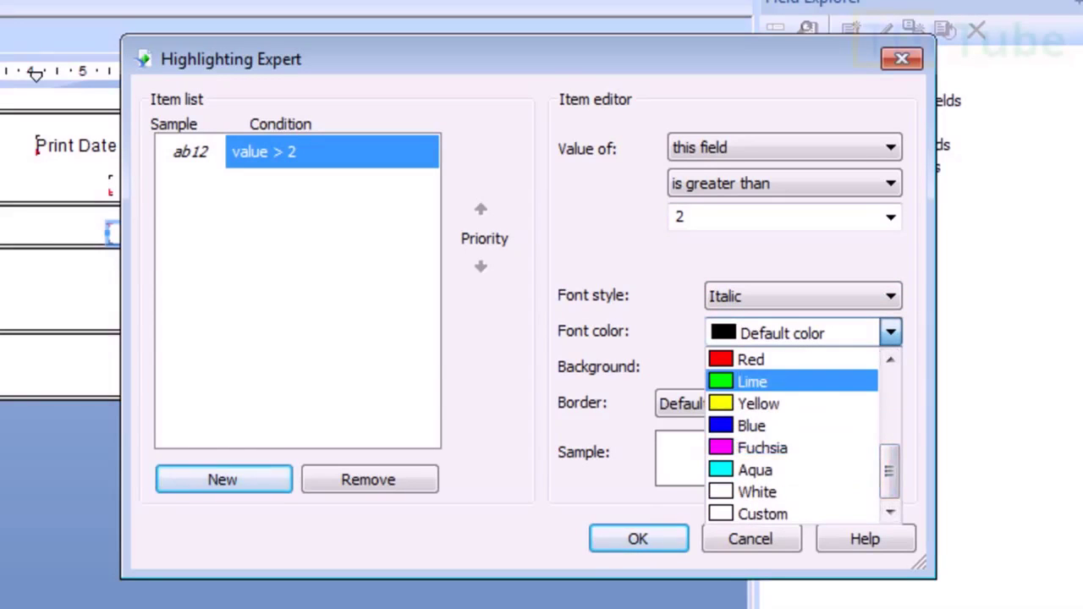
left_click(751, 425)
Give the highlight a Gray background and a Double box border, and apply the rule to the id field.
left_click(890, 368)
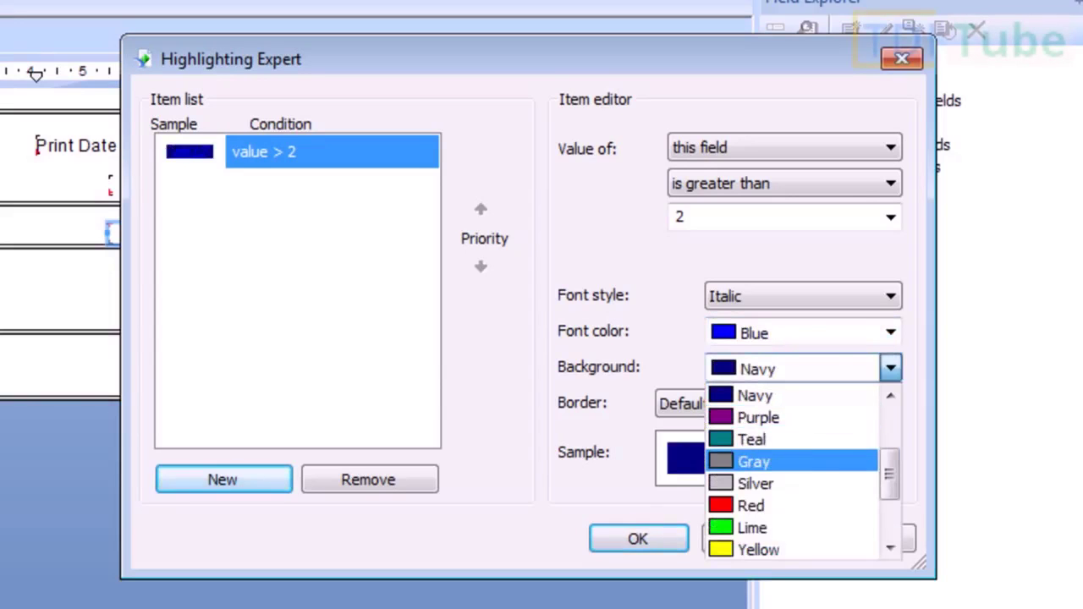
left_click(753, 461)
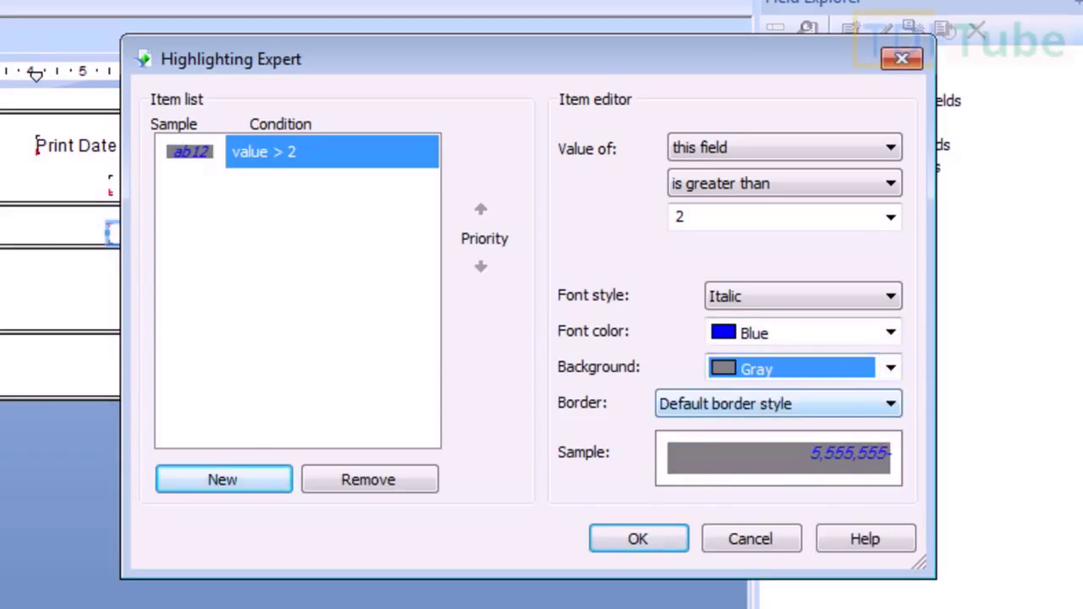
left_click(890, 404)
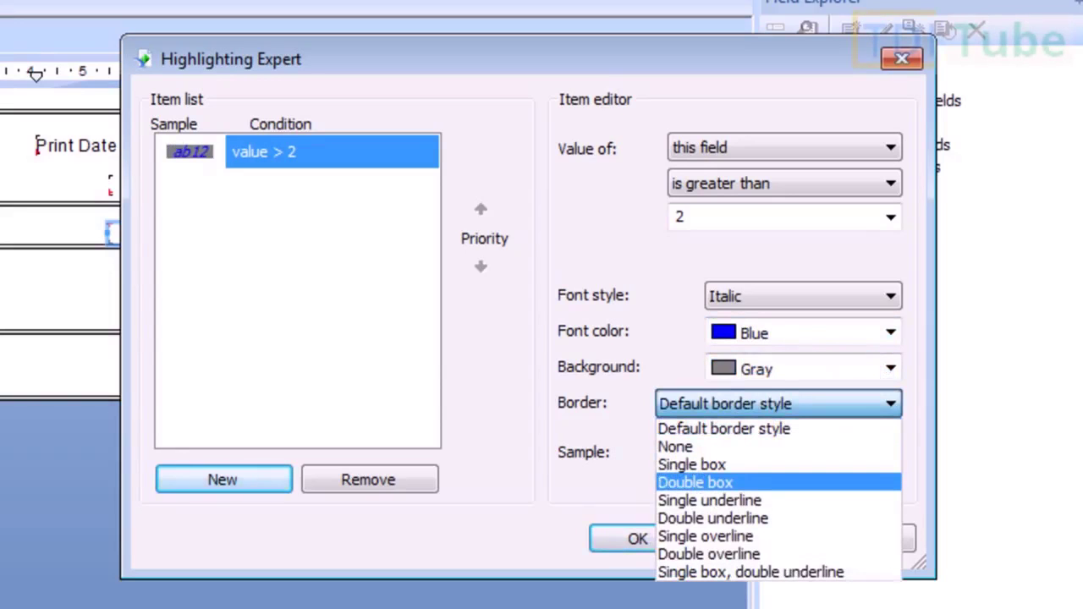
left_click(696, 482)
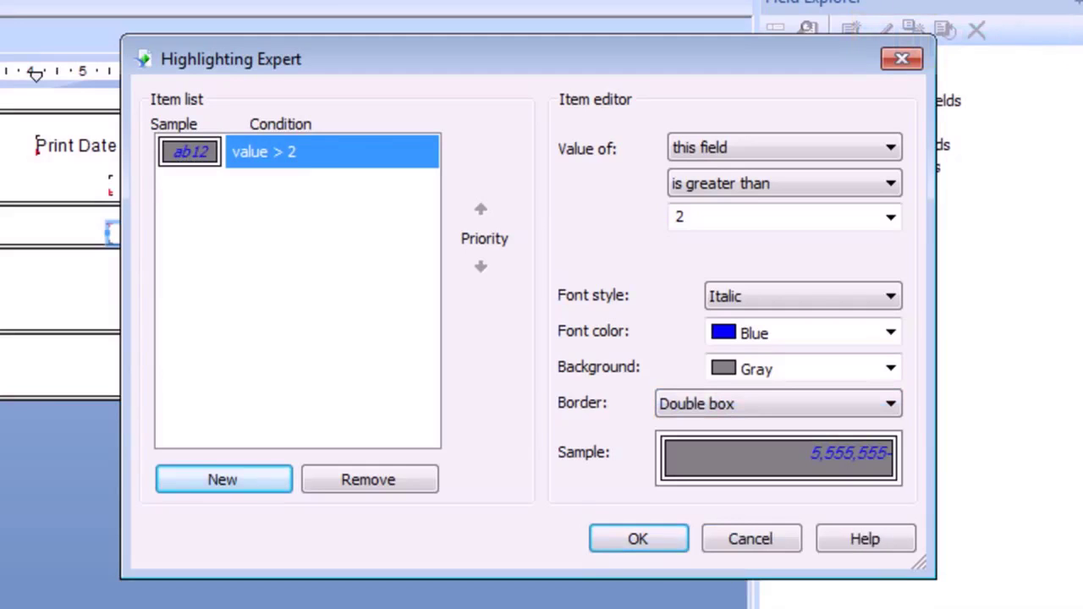
left_click(639, 539)
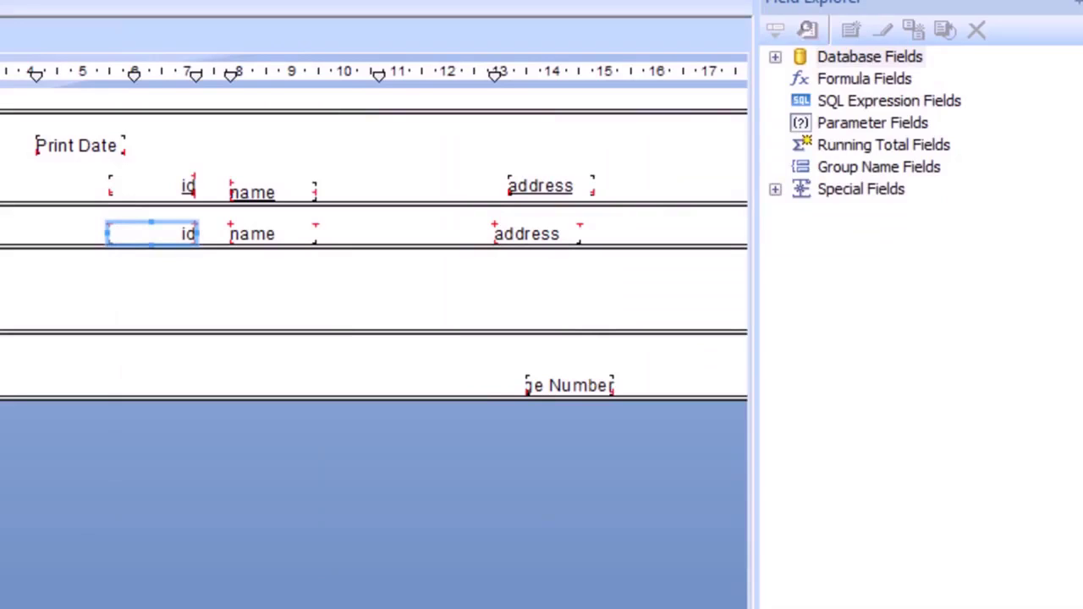
Preview the report and examine the formatting of the id values in the detail rows.
key("F5")
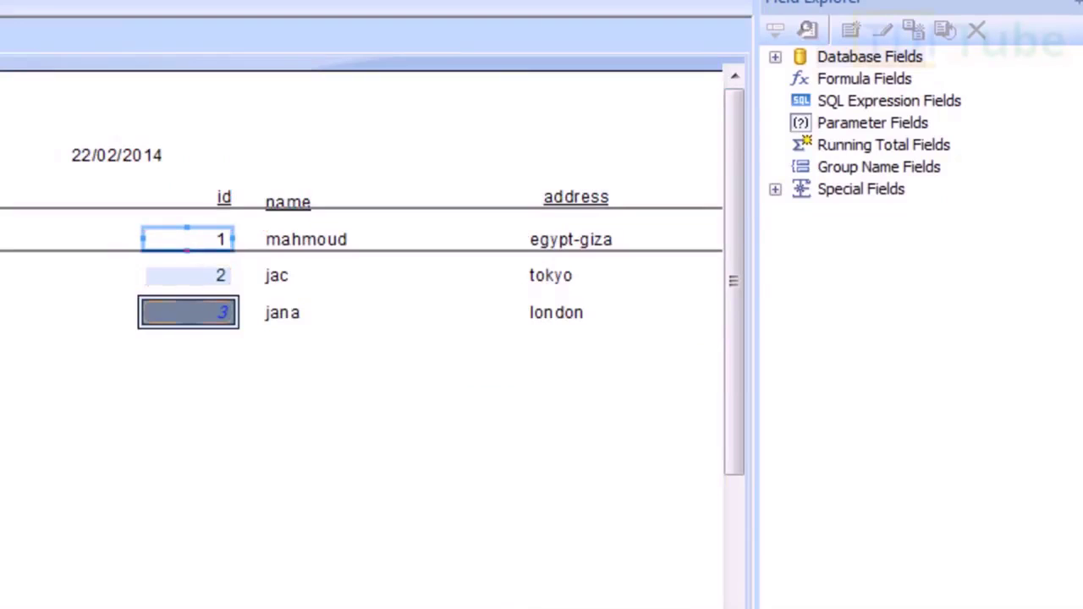
left_click(188, 312)
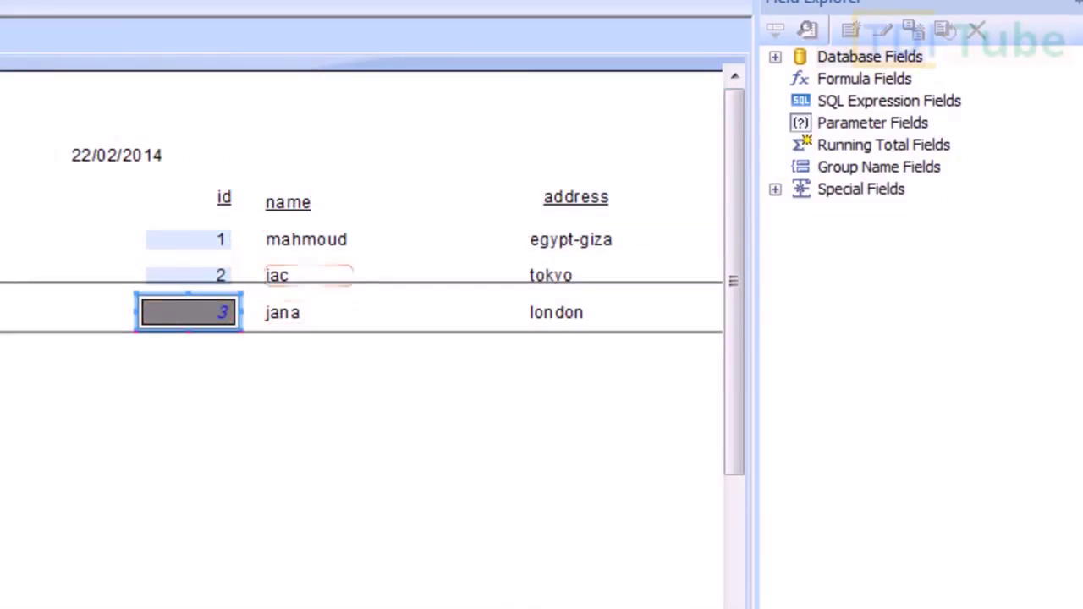
left_click(188, 275)
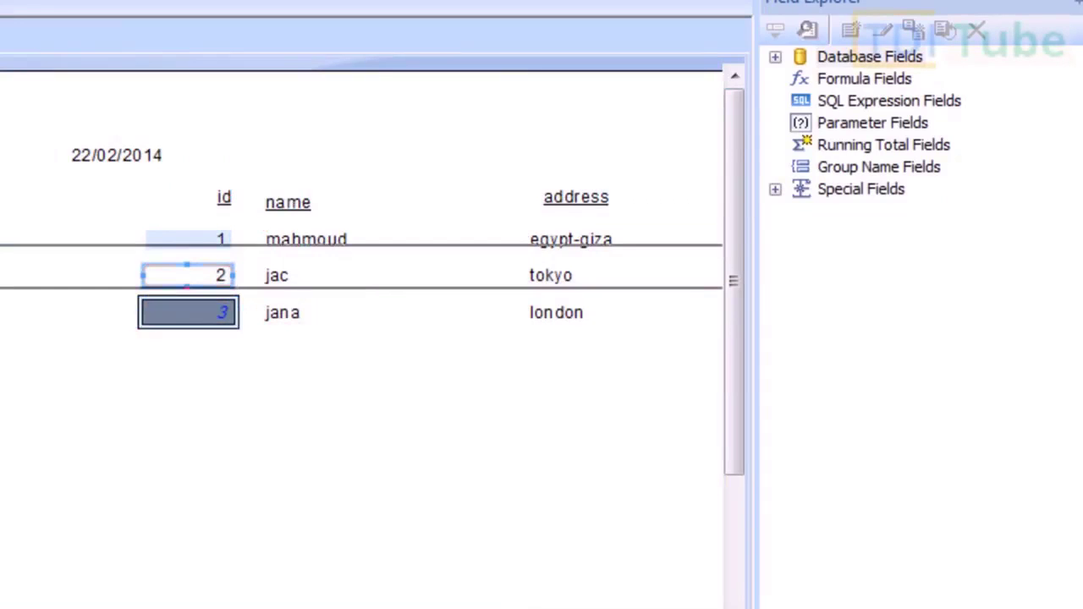
left_click(188, 312)
left_click(416, 286)
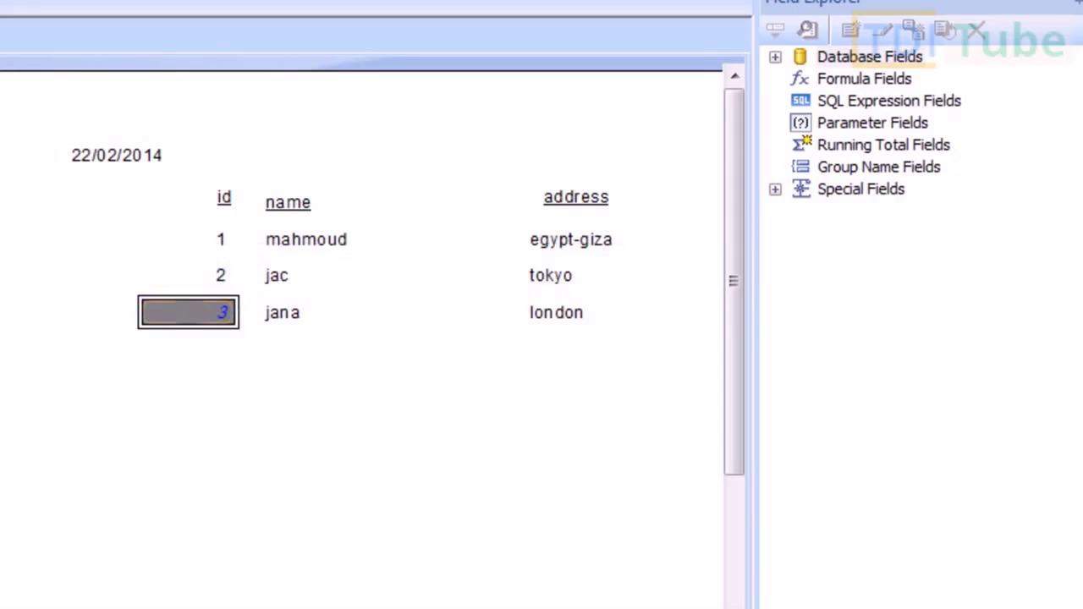
left_click(188, 313)
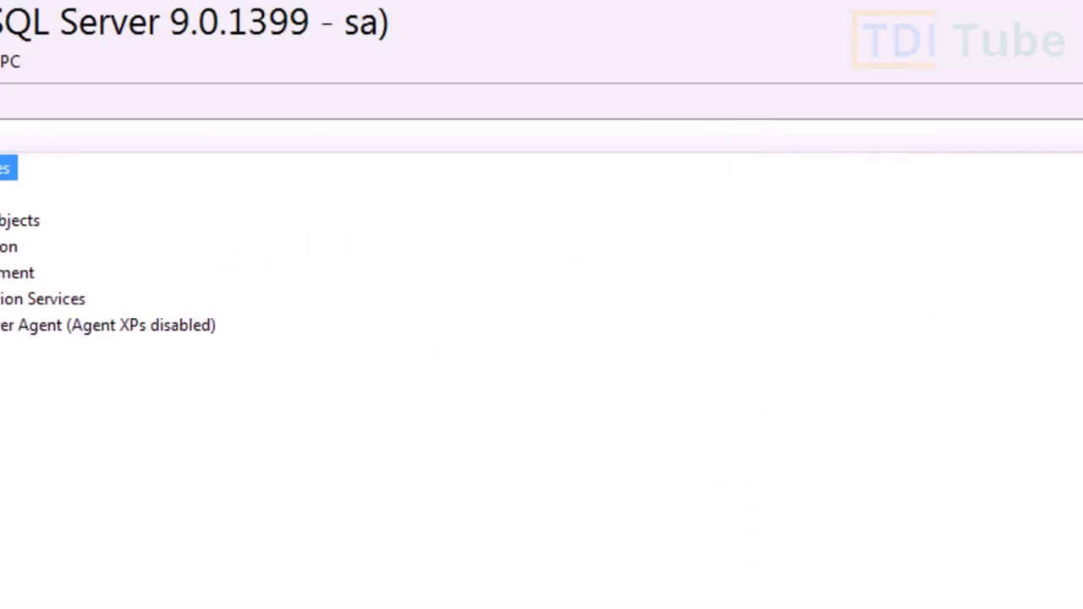
Switch to SQL Server Management Studio and open the customer table's data in the crystalreportstrainning database.
double_click(360, 157)
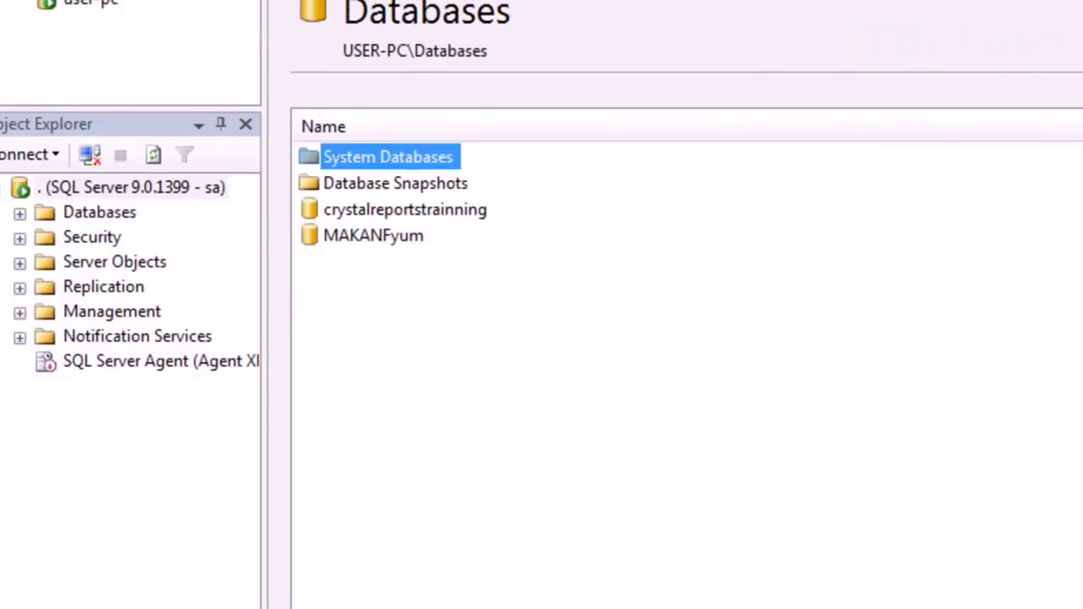
double_click(405, 209)
key("Down")
key("Return")
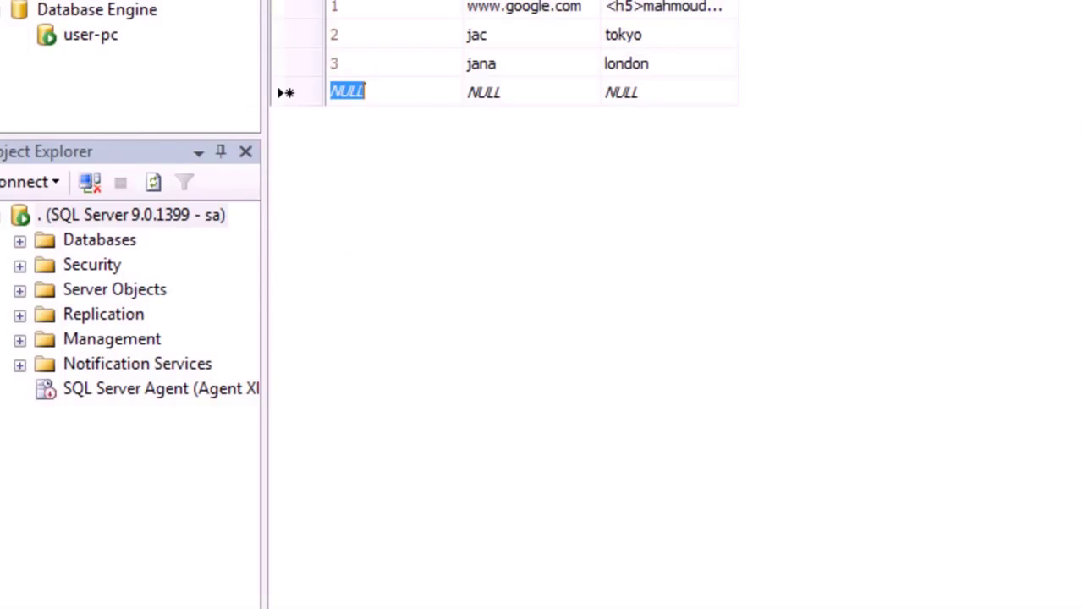
Add a new record to the table with the customer's name and aswan as the address.
left_click(485, 92)
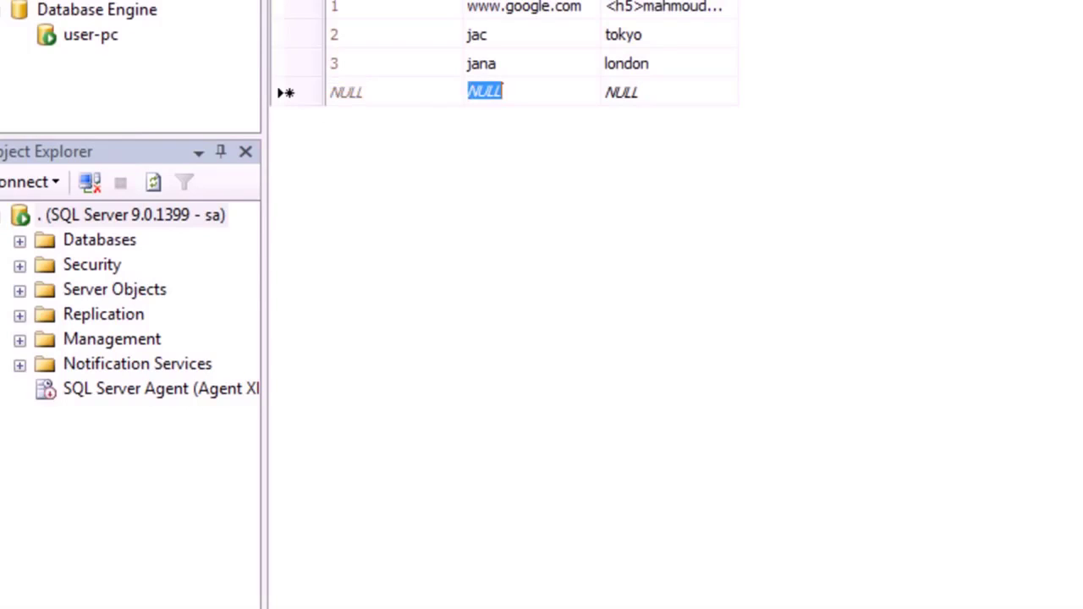
type("islam")
key("Tab")
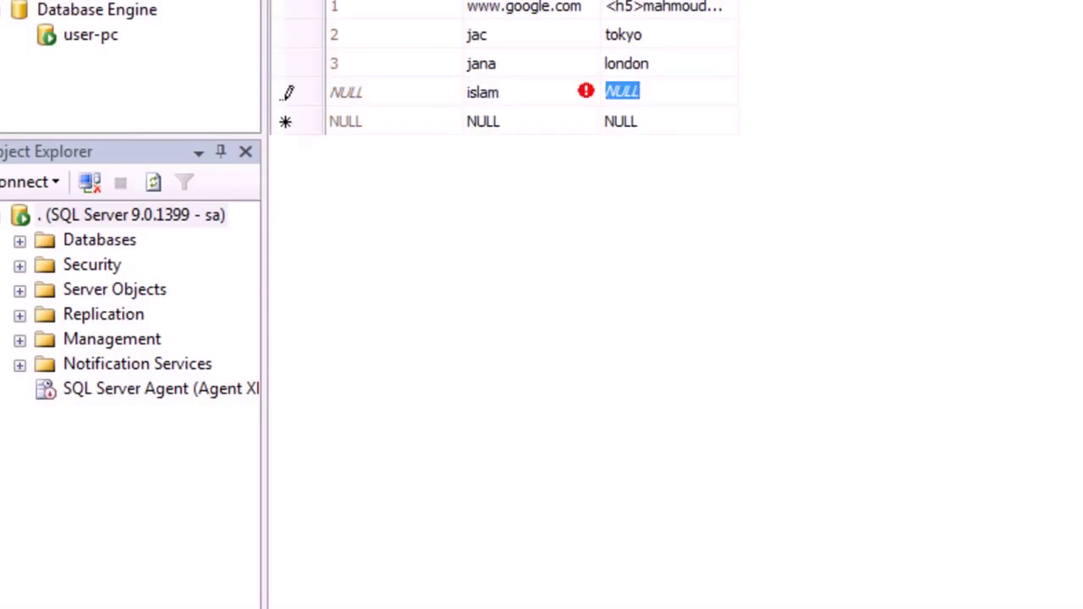
type("aswan")
key("Return")
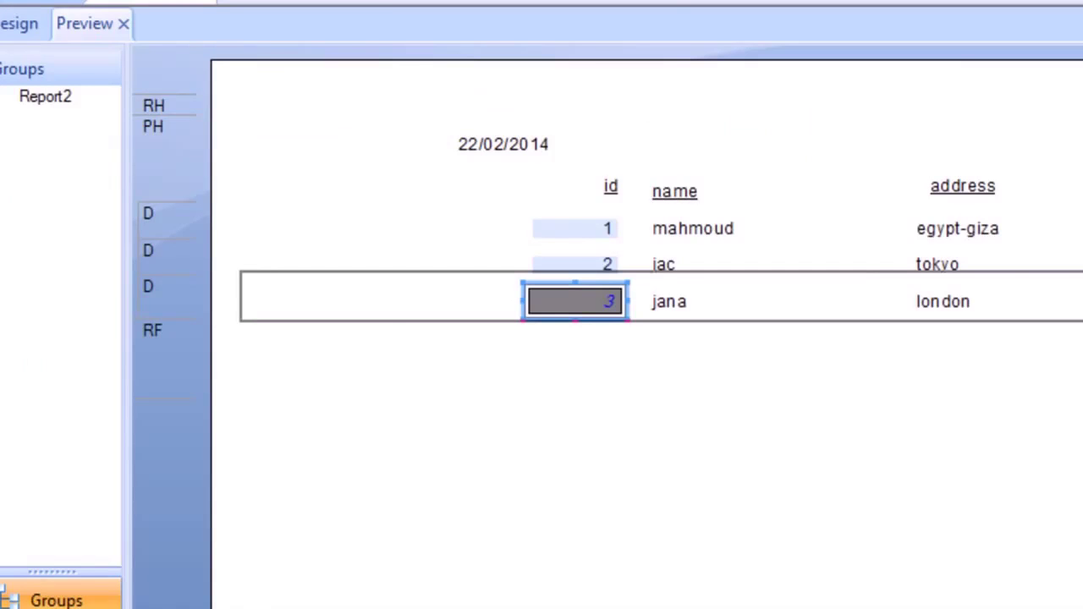
Return to the Crystal Reports preview, refresh the report data and check the id highlighting on the new and existing records.
left_click(370, 0)
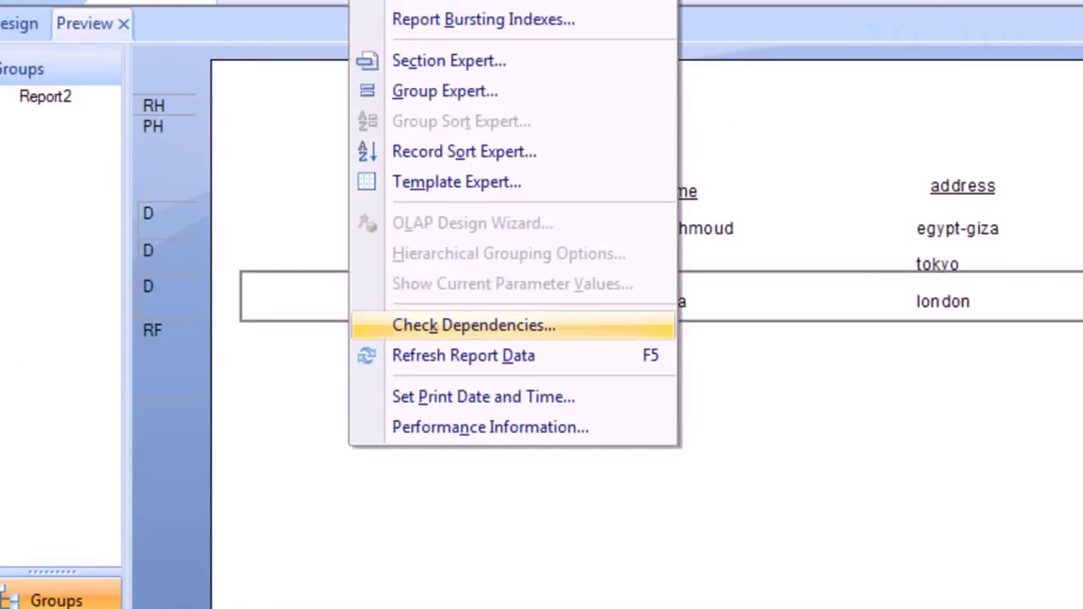
left_click(463, 355)
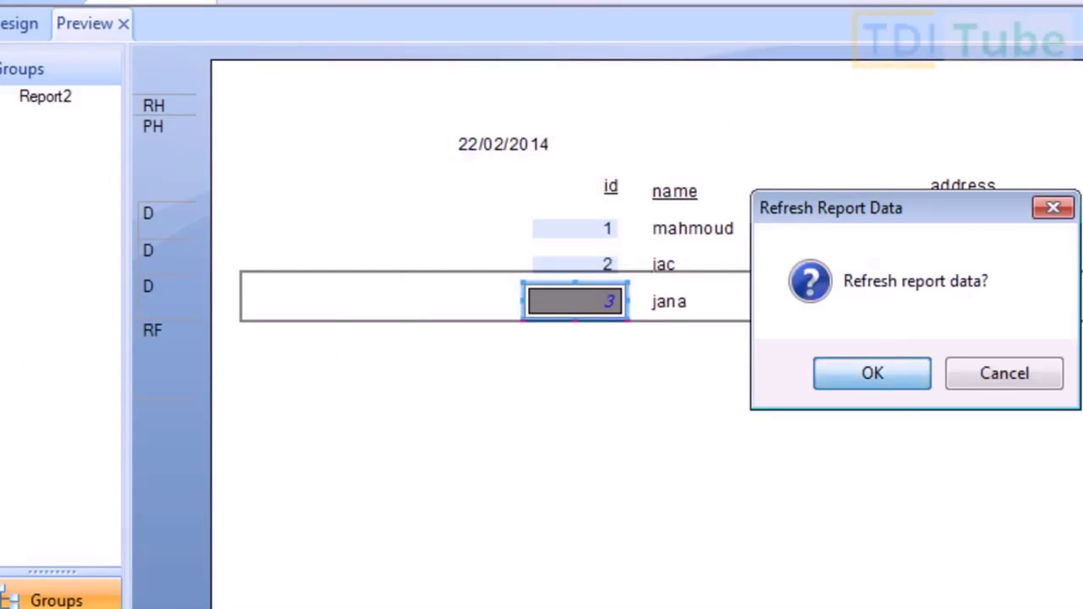
key("Return")
left_click(575, 345)
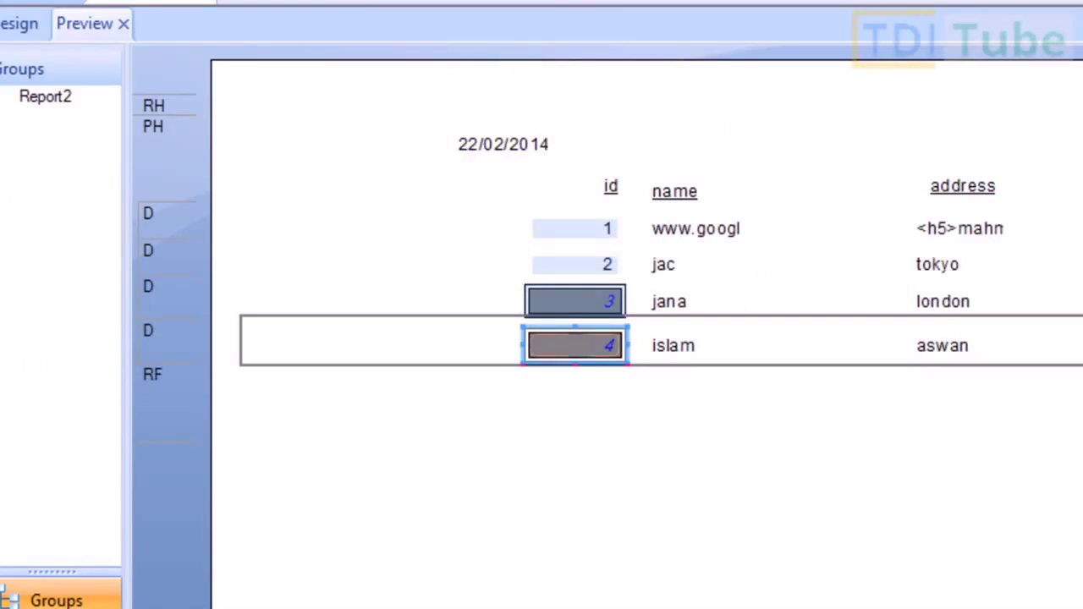
left_click(576, 301)
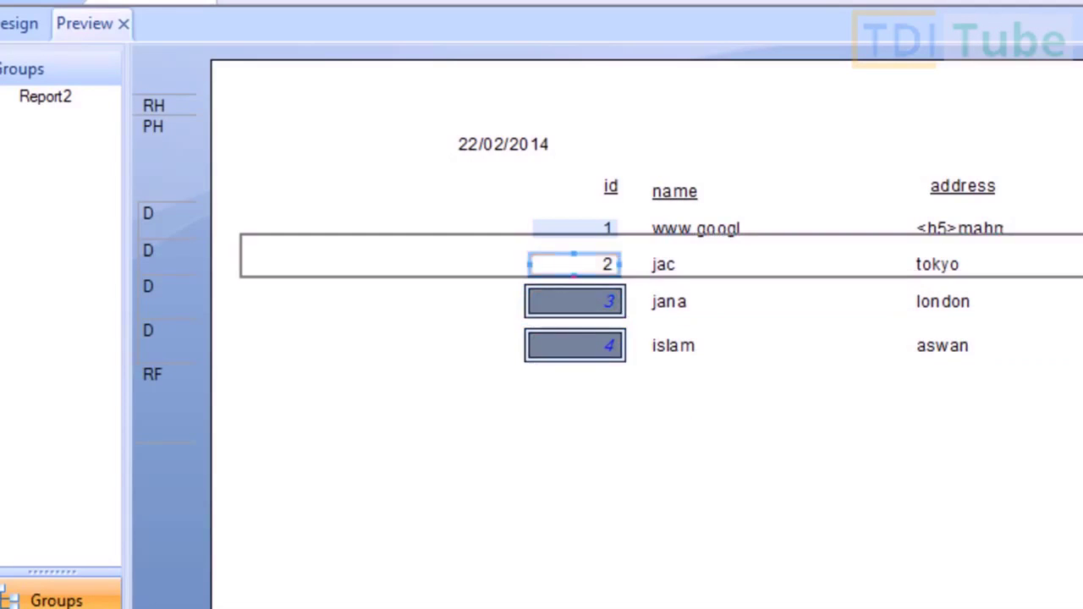
In the report design, open the Highlighting Expert for the name field in the Details section and add a new condition.
left_click(19, 24)
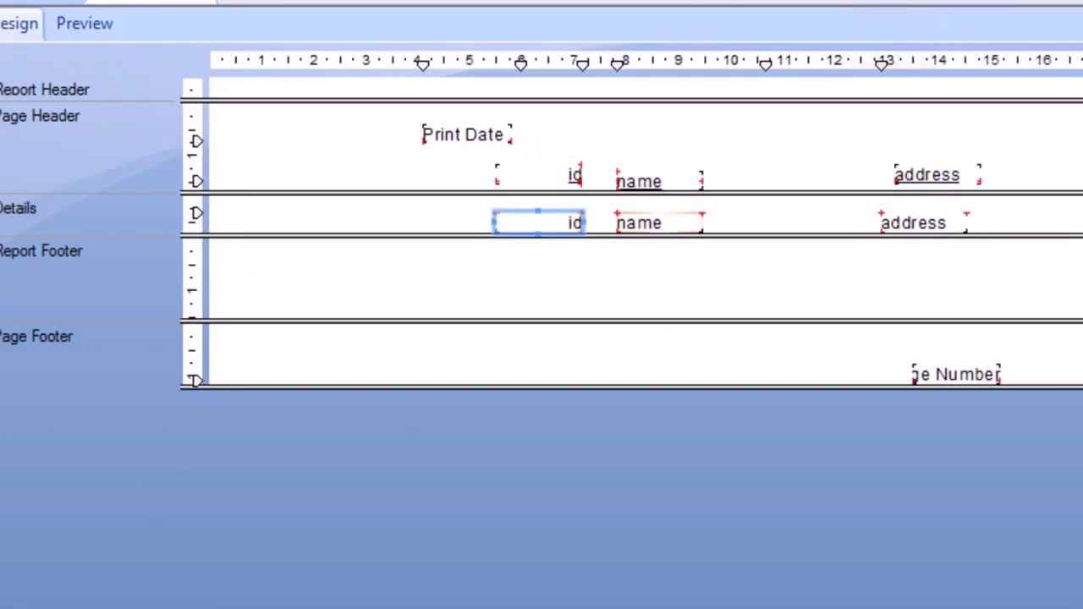
left_click(659, 223)
right_click(660, 223)
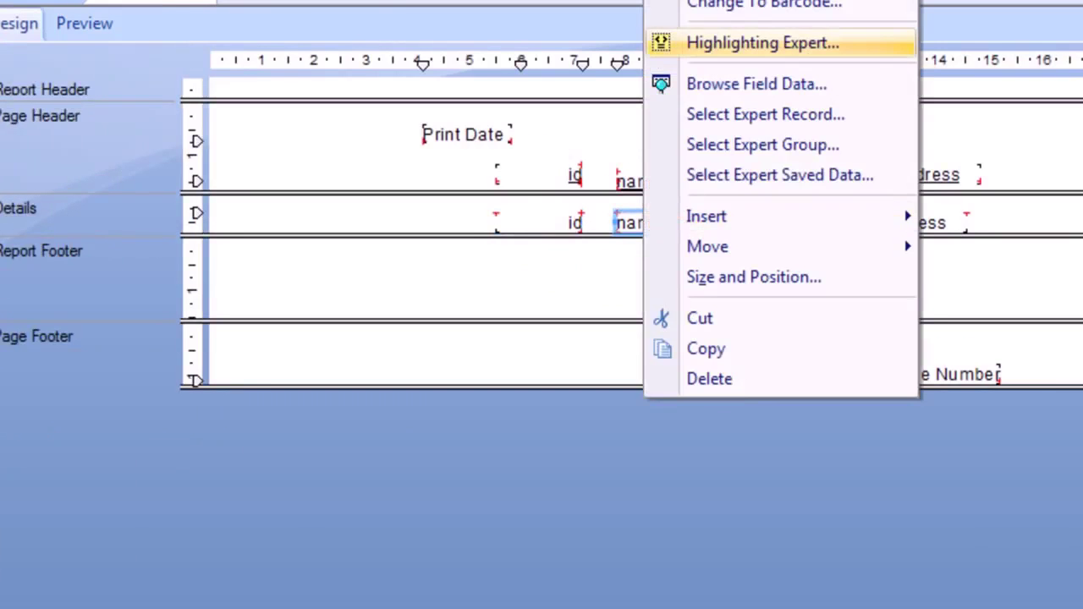
key("Return")
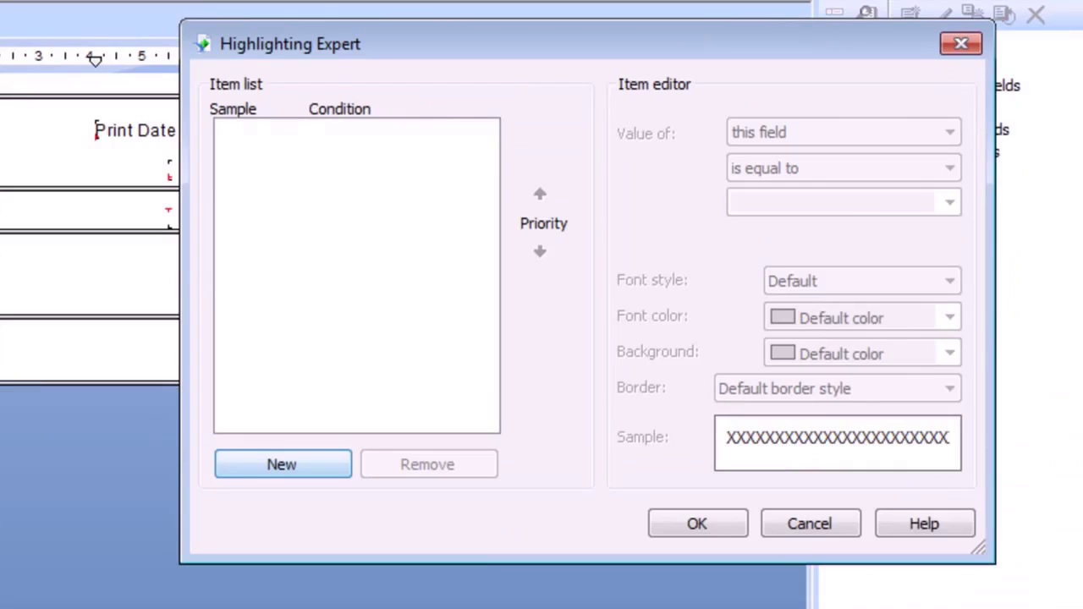
left_click(282, 465)
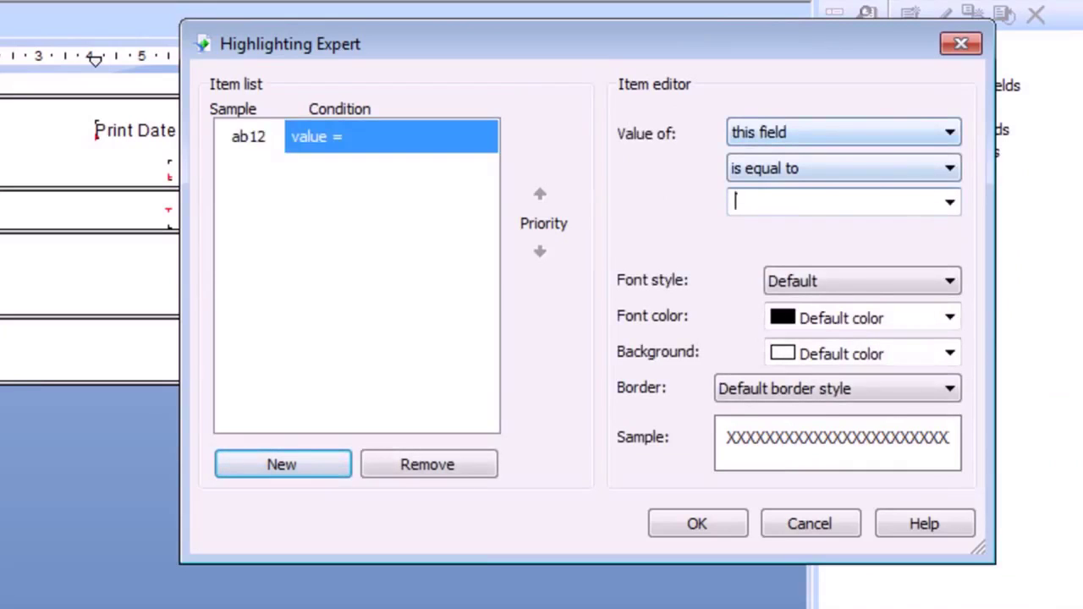
Set the name field's condition to is not equal to the customer name of the tokyo record.
left_click(949, 168)
key("Up")
key("Up")
key("Up")
key("Up")
key("Up")
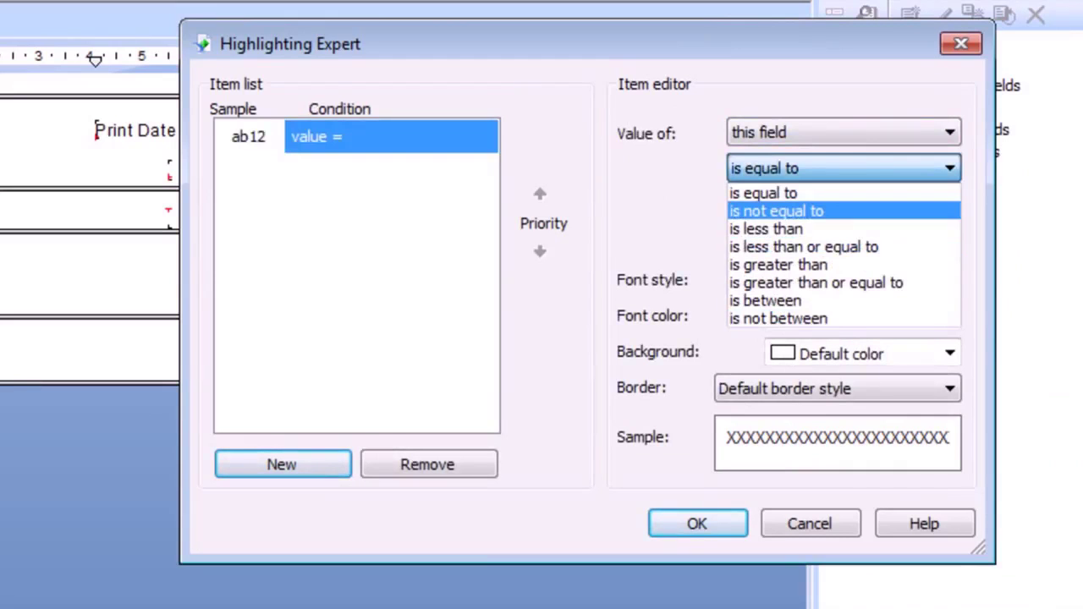
key("Return")
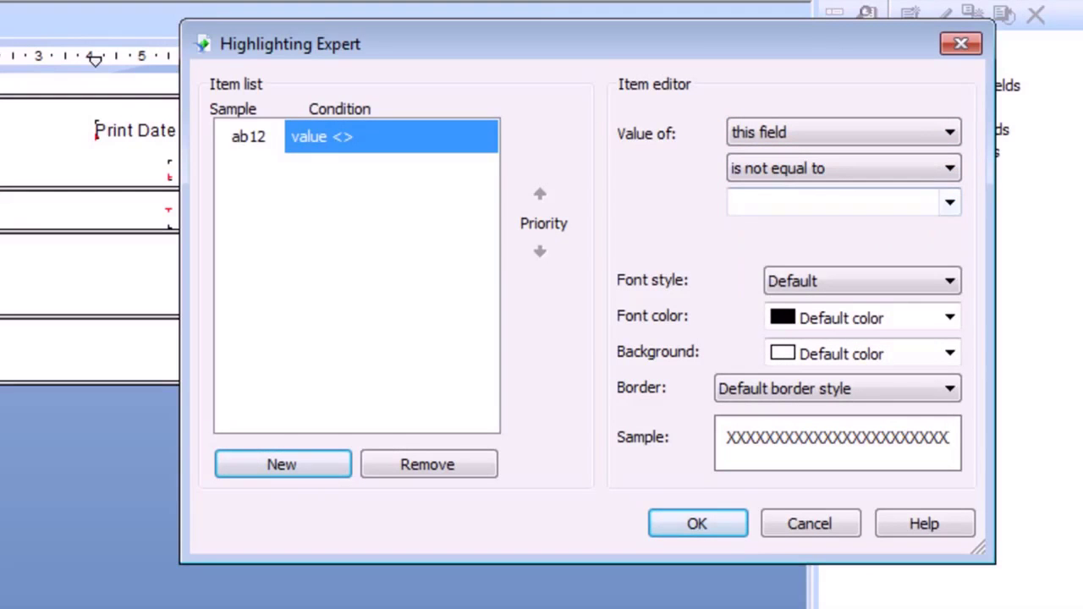
key("Tab")
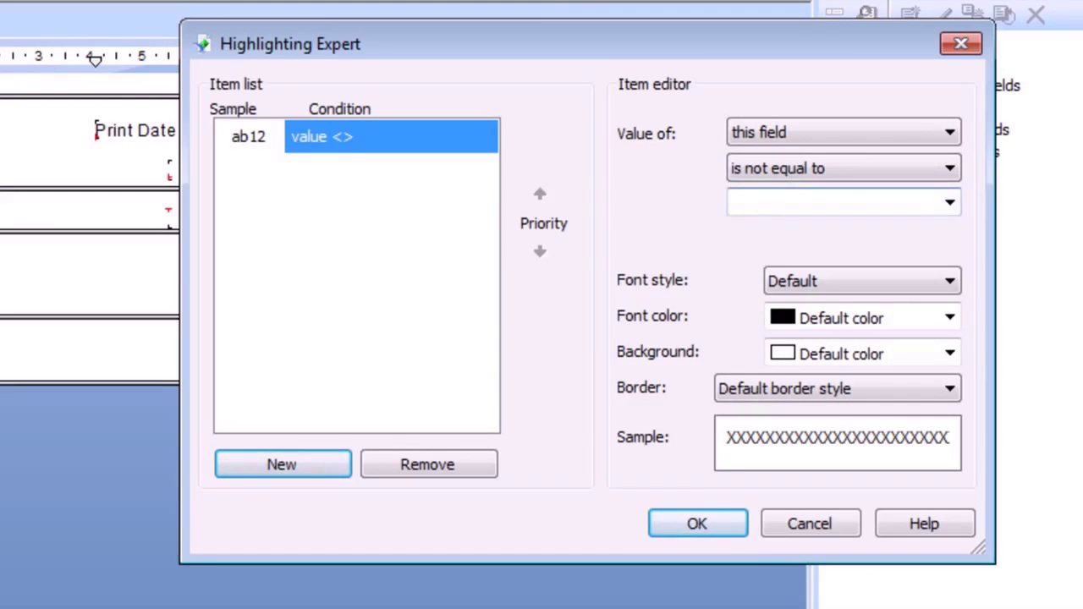
type("jav")
key("BackSpace")
type("c")
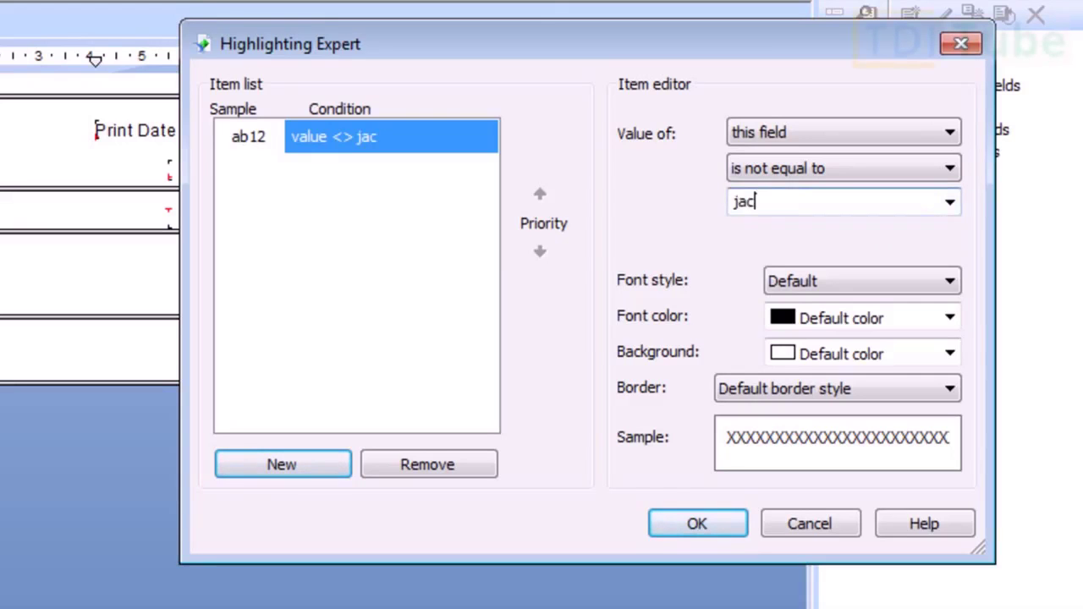
Give the name condition a Regular font style and a Fuchsia font color.
left_click(948, 281)
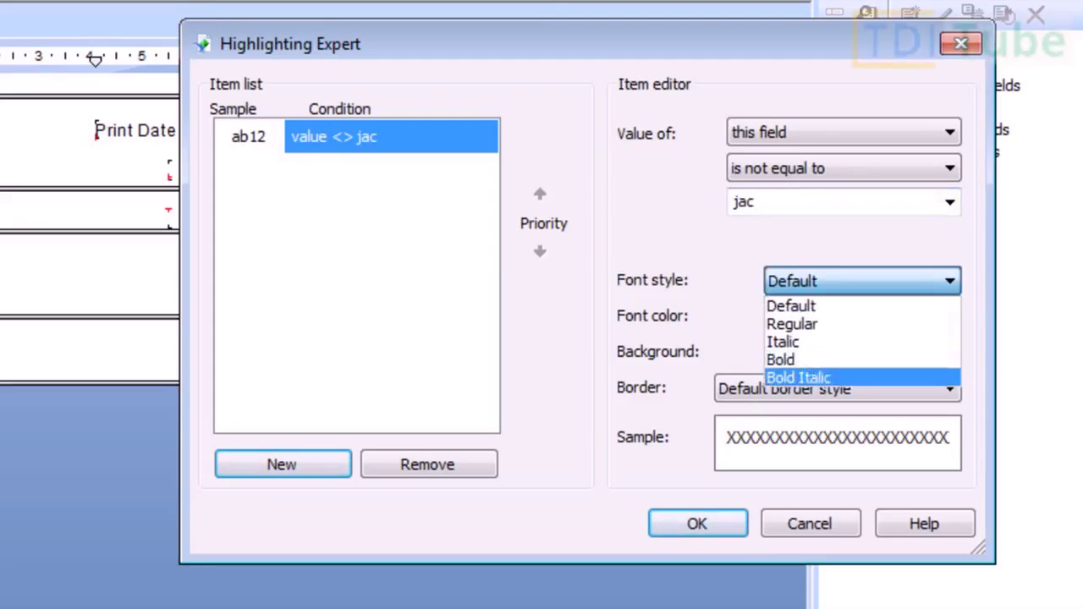
left_click(792, 324)
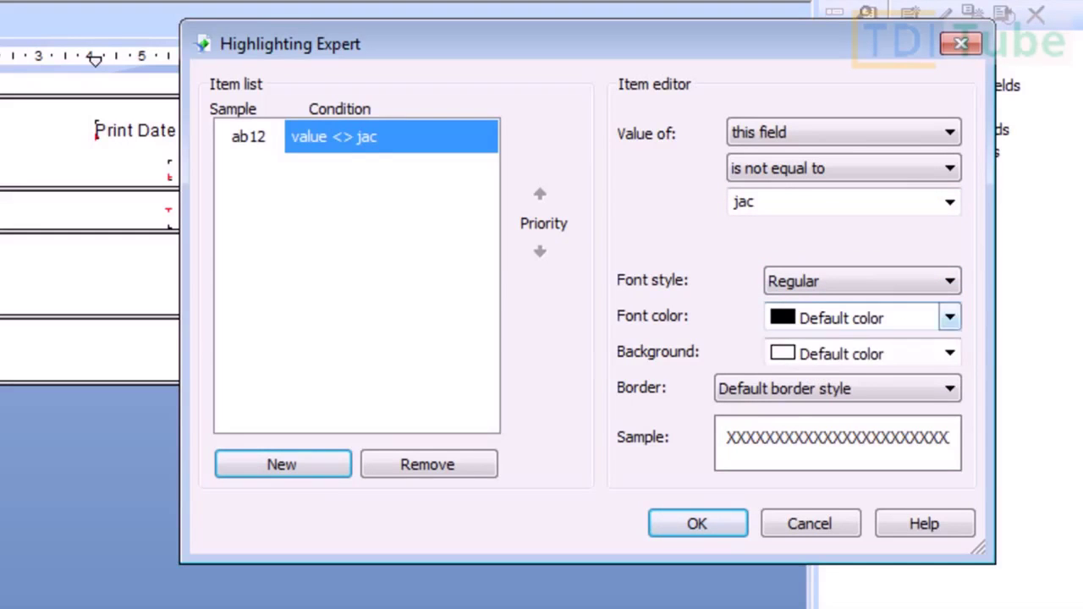
left_click(950, 318)
scroll(847, 457, "down", 3)
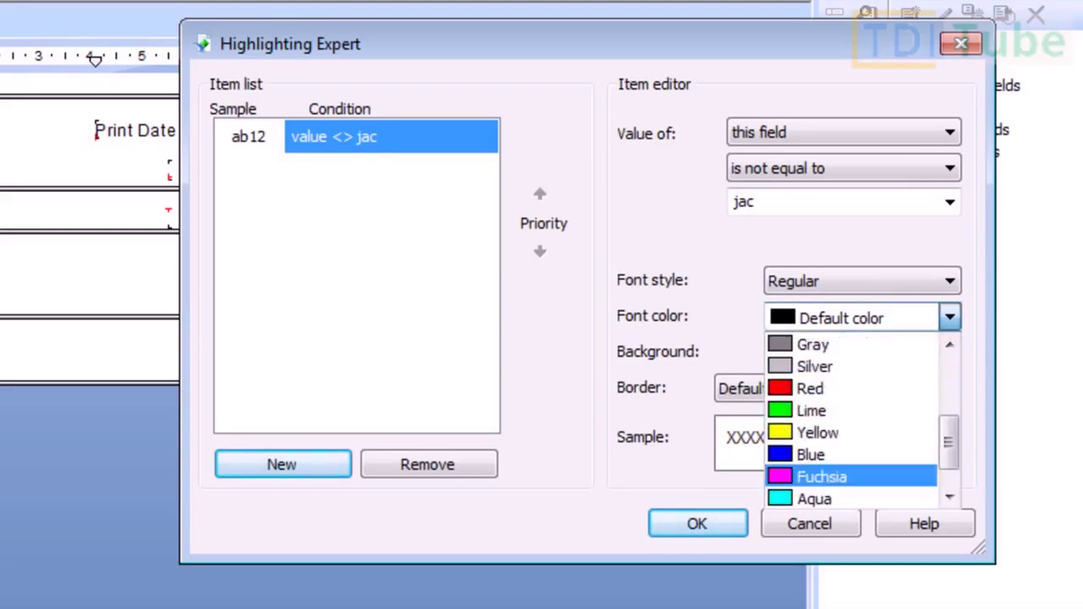
left_click(821, 477)
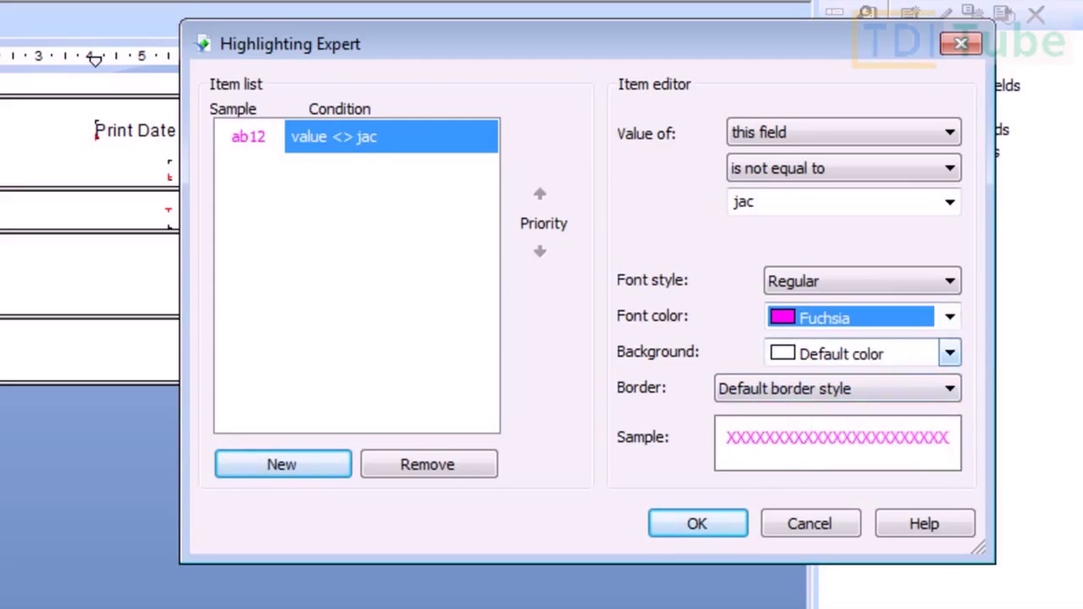
Set the name condition's background to Purple and its border to Double overline, and apply the highlighting.
left_click(949, 354)
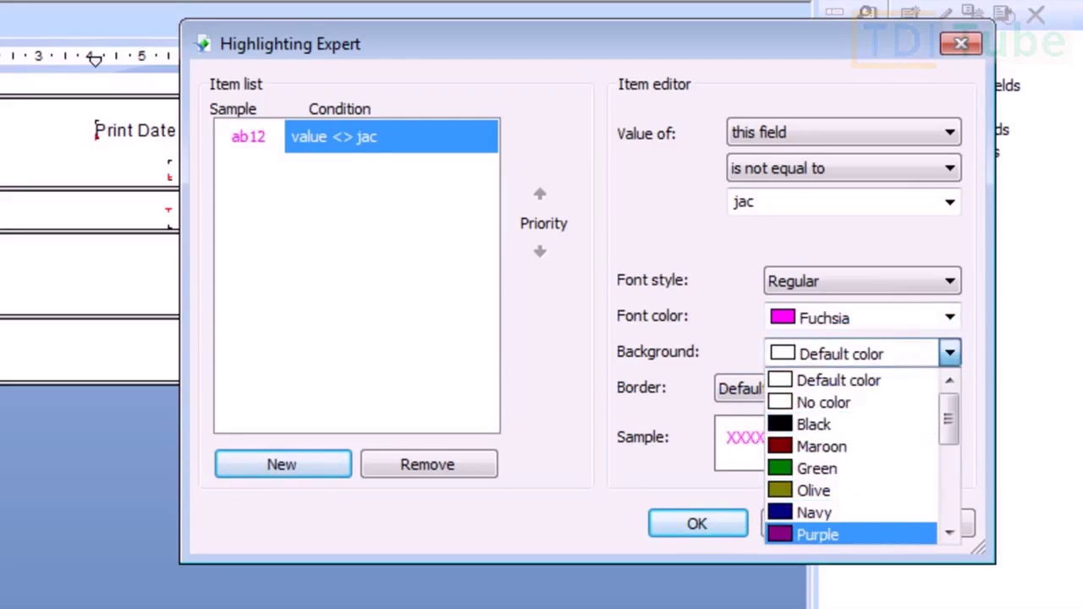
left_click(817, 534)
left_click(950, 389)
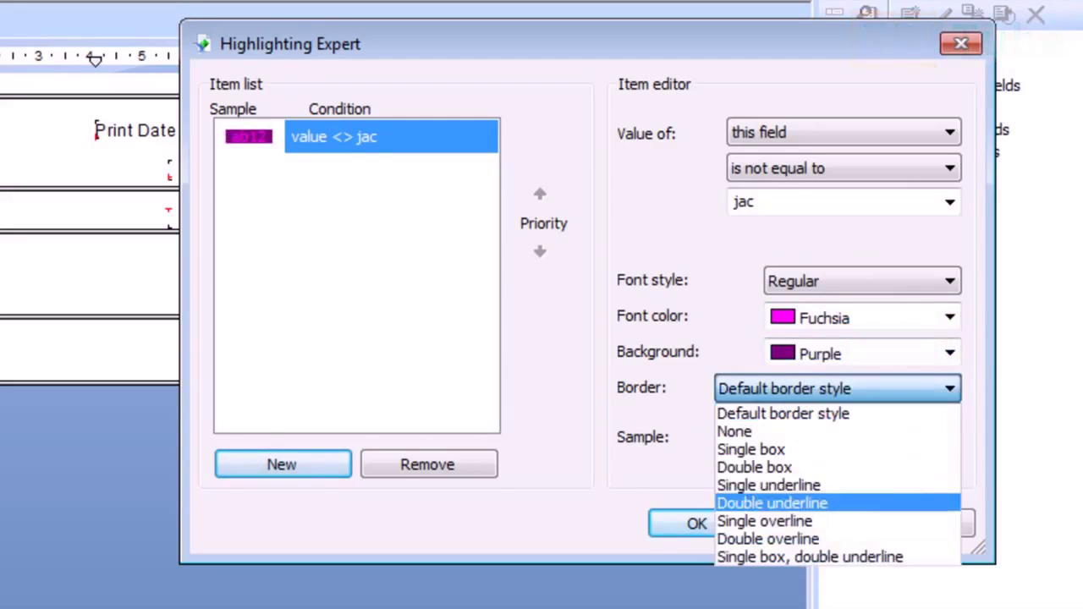
left_click(768, 539)
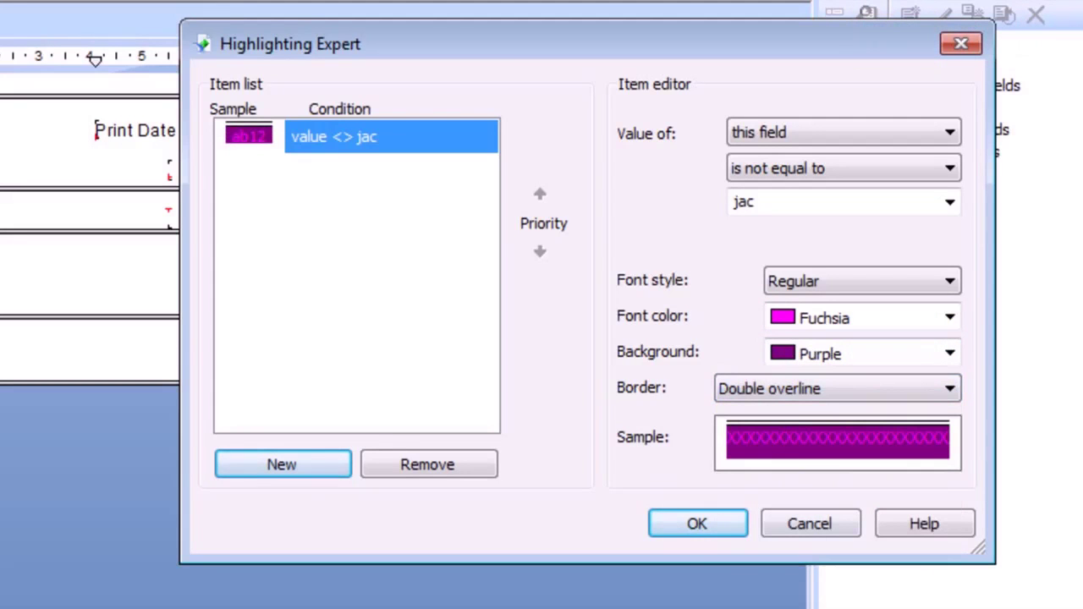
key("Return")
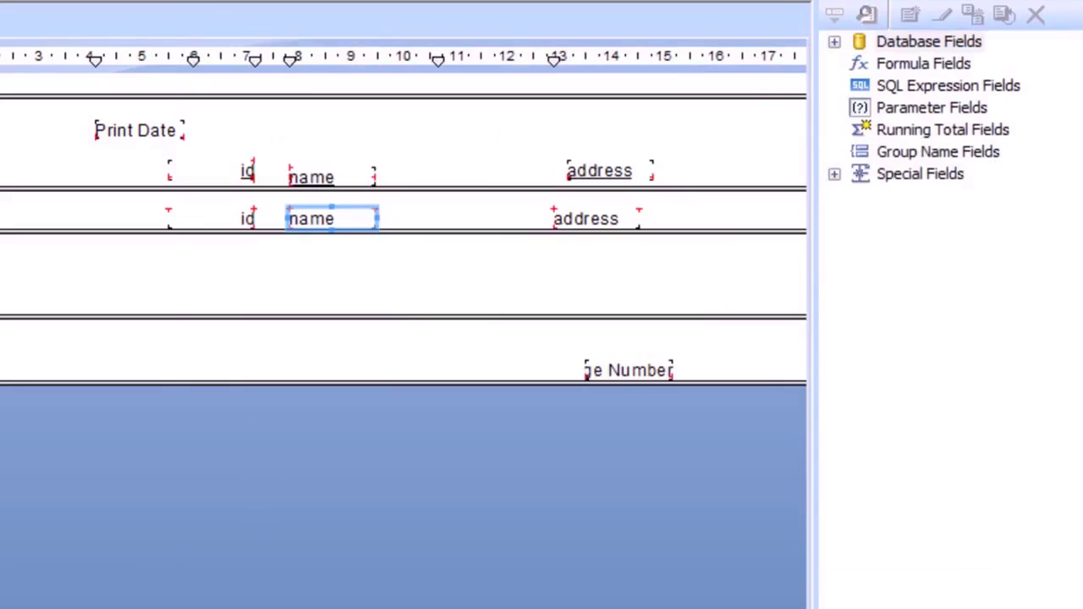
Preview the report and check the highlighting of the name values in the detail rows.
key("F5")
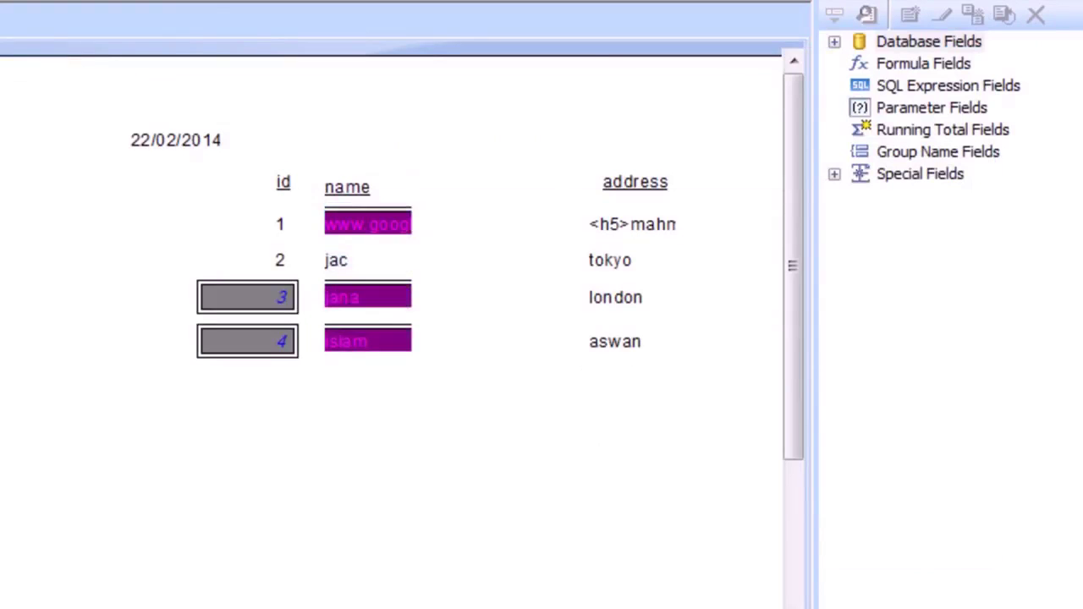
left_click(368, 297)
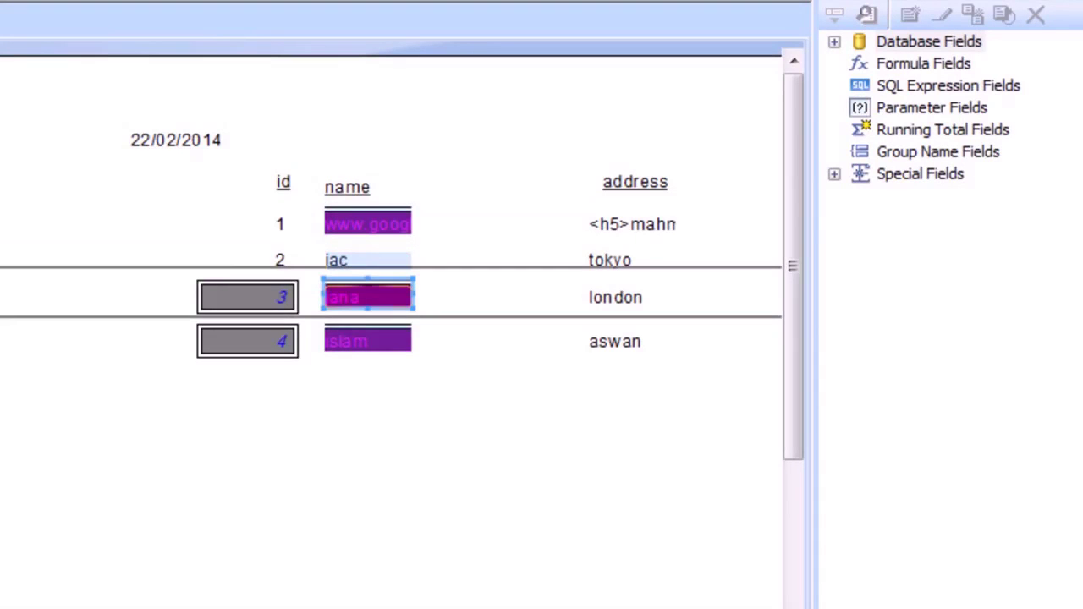
left_click(368, 340)
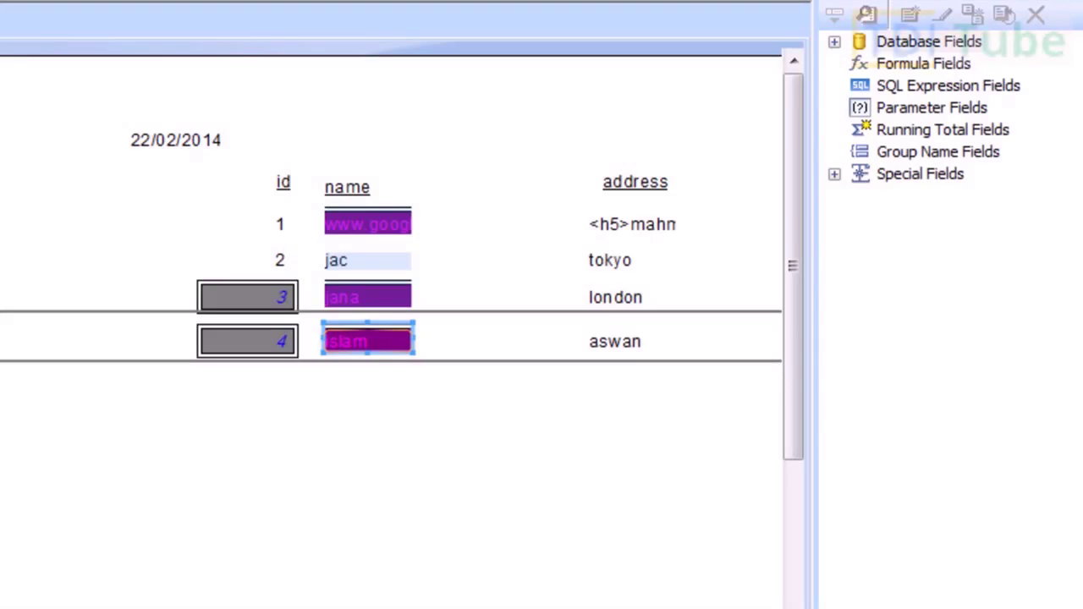
Return to the design, open the Highlighting Expert for the Details id field and add one second condition.
key("ctrl+d")
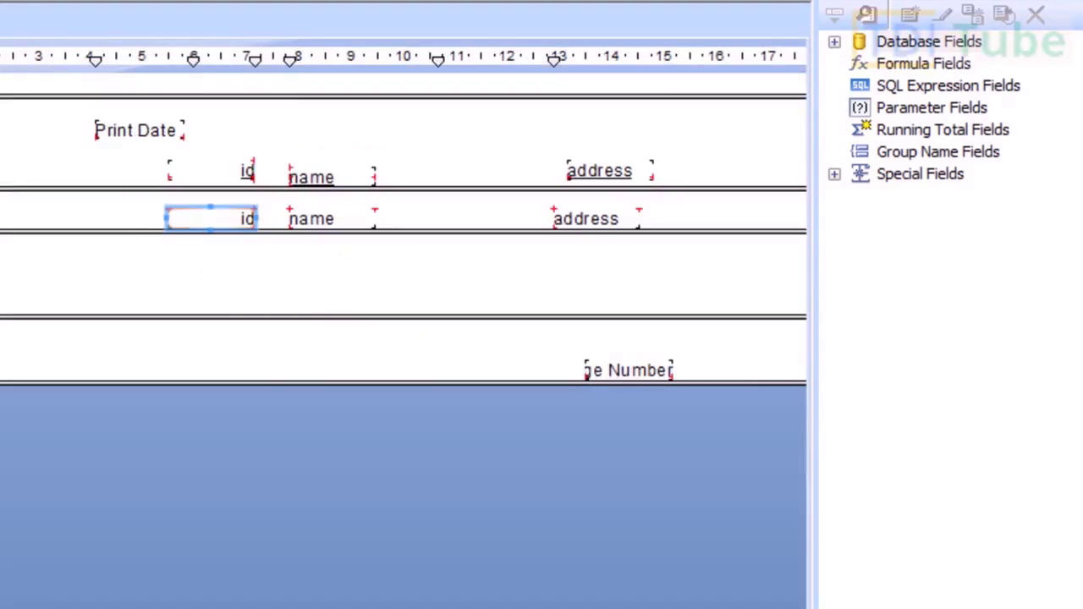
right_click(216, 219)
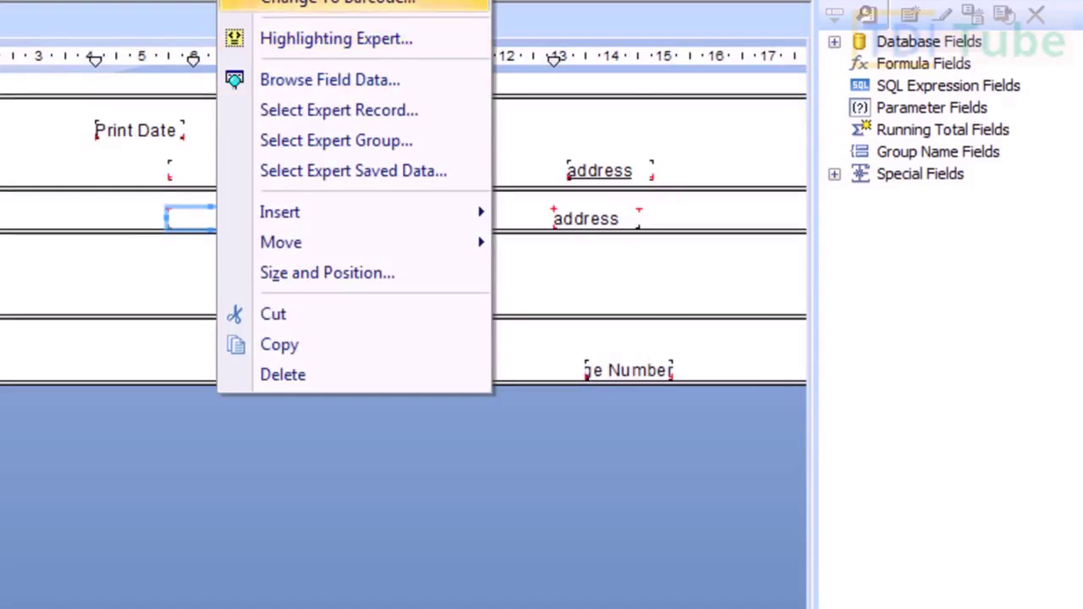
key("Return")
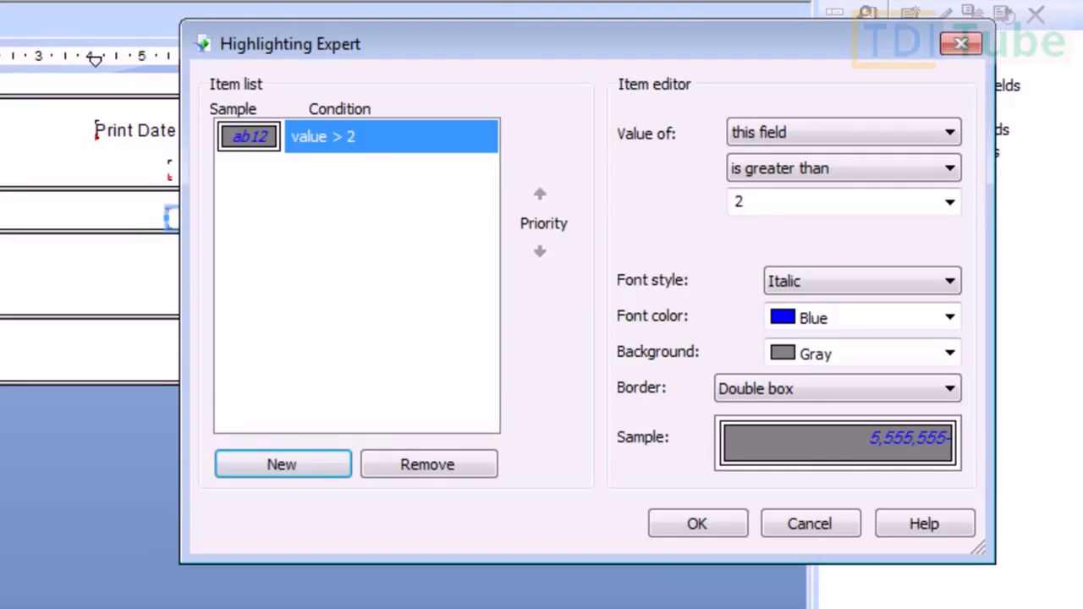
left_click(281, 464)
left_click(282, 465)
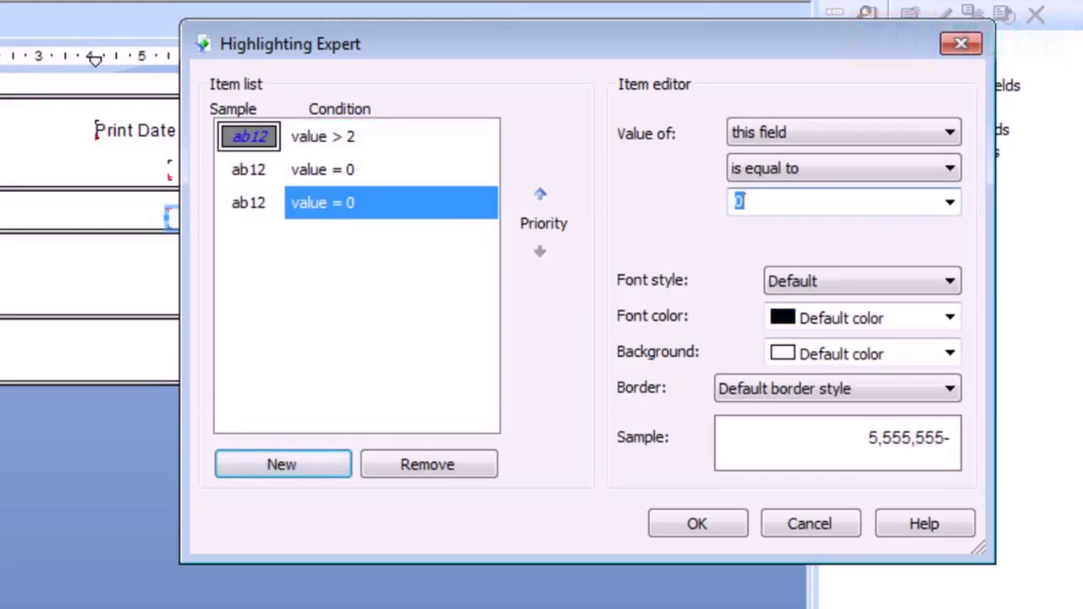
left_click(427, 464)
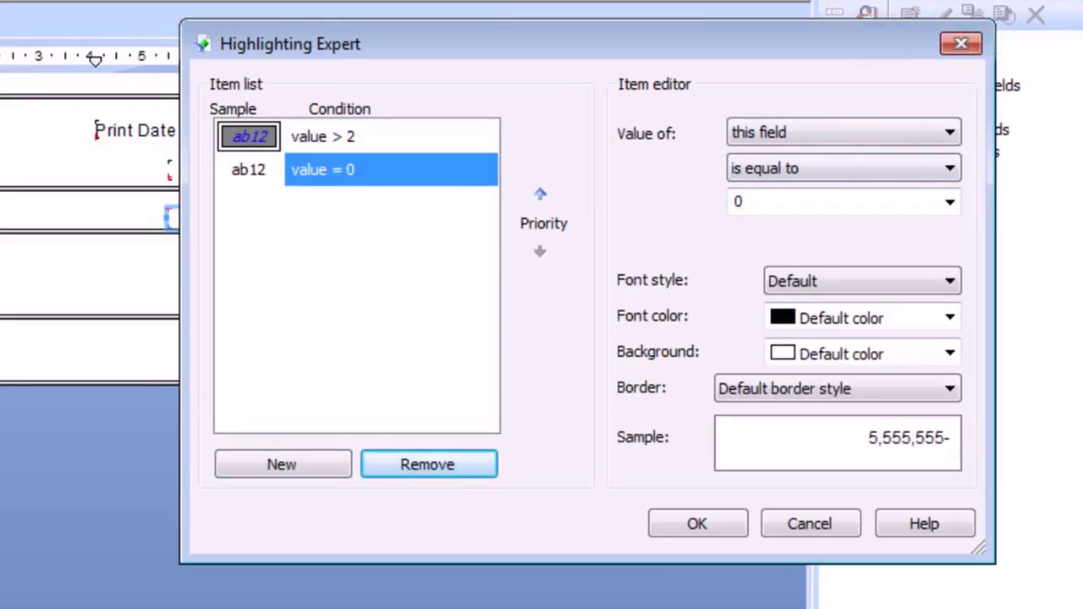
Make the id field's second condition apply when this field is equal to 1.
left_click(949, 133)
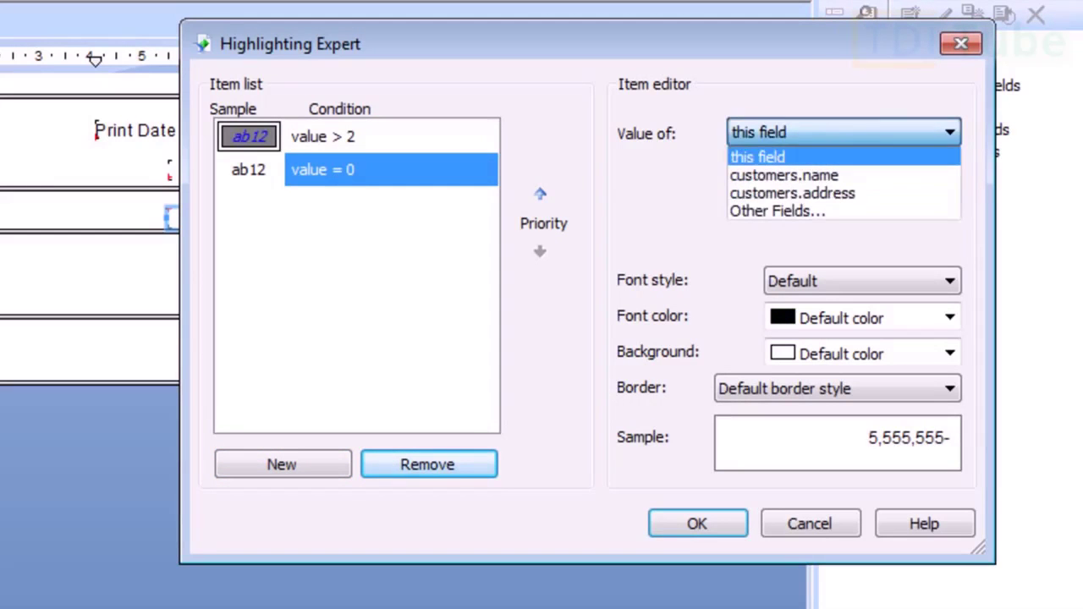
left_click(950, 133)
left_click(950, 168)
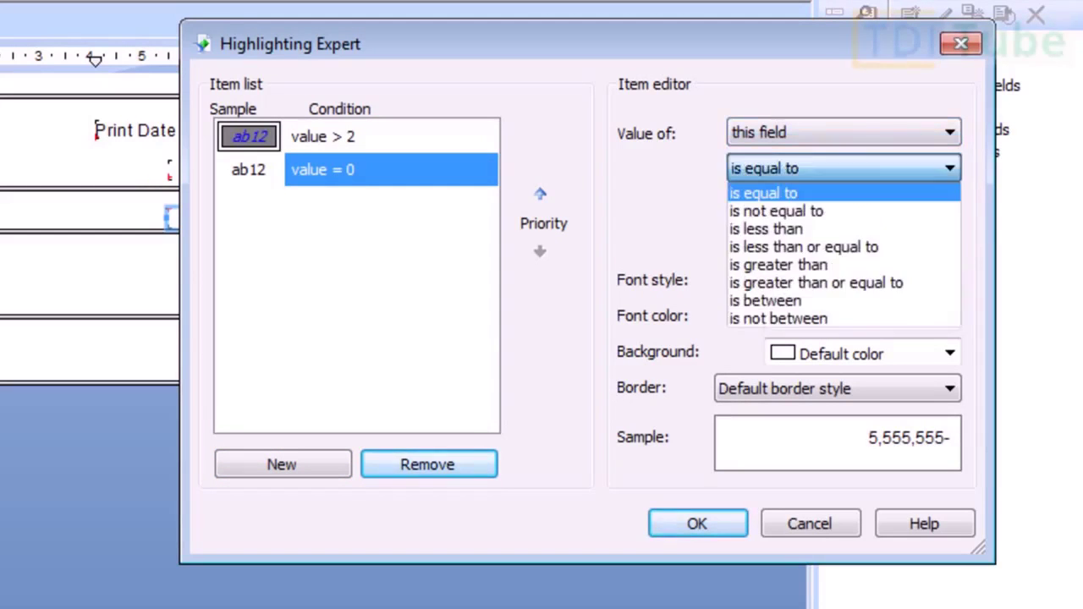
left_click(949, 169)
double_click(742, 202)
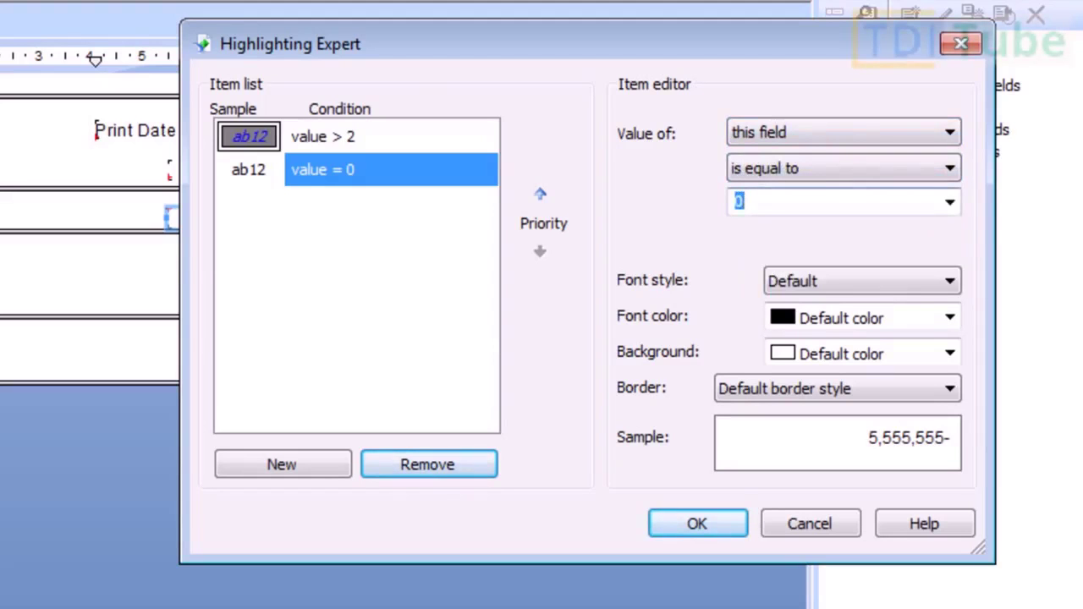
type("1")
Set the font color to Aqua and the background to Olive for id values equal to 1.
left_click(949, 317)
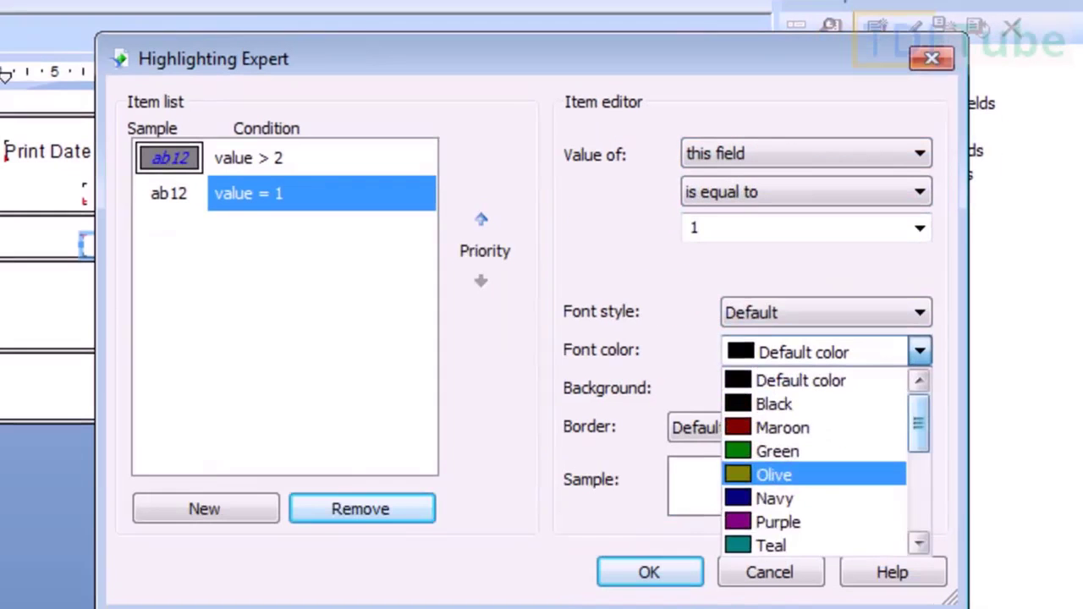
left_click_drag(950, 385, 950, 391)
scroll(812, 461, "down", 3)
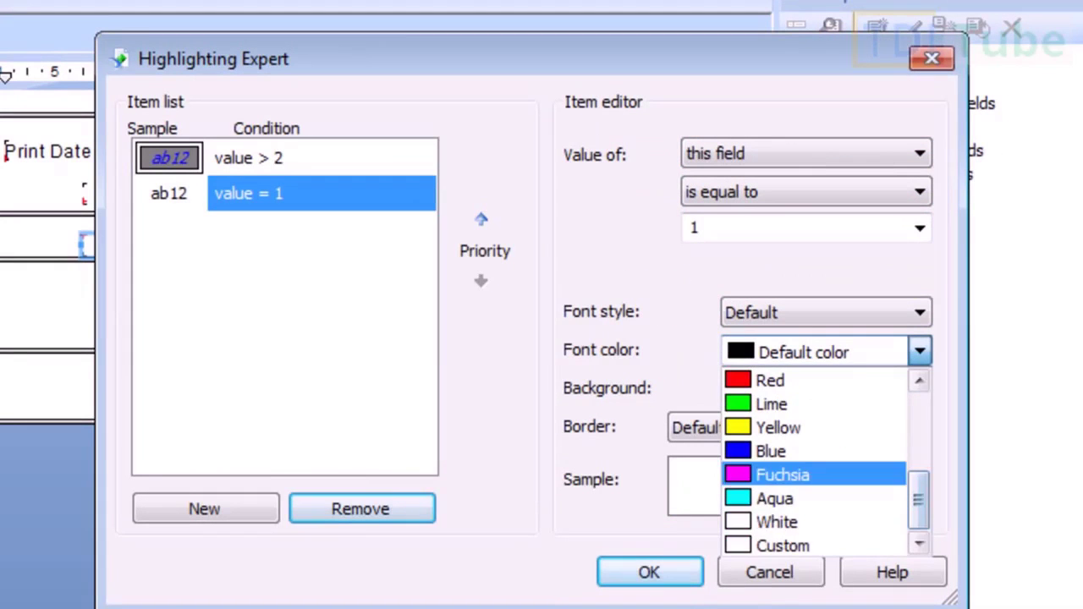
left_click(813, 499)
left_click(919, 389)
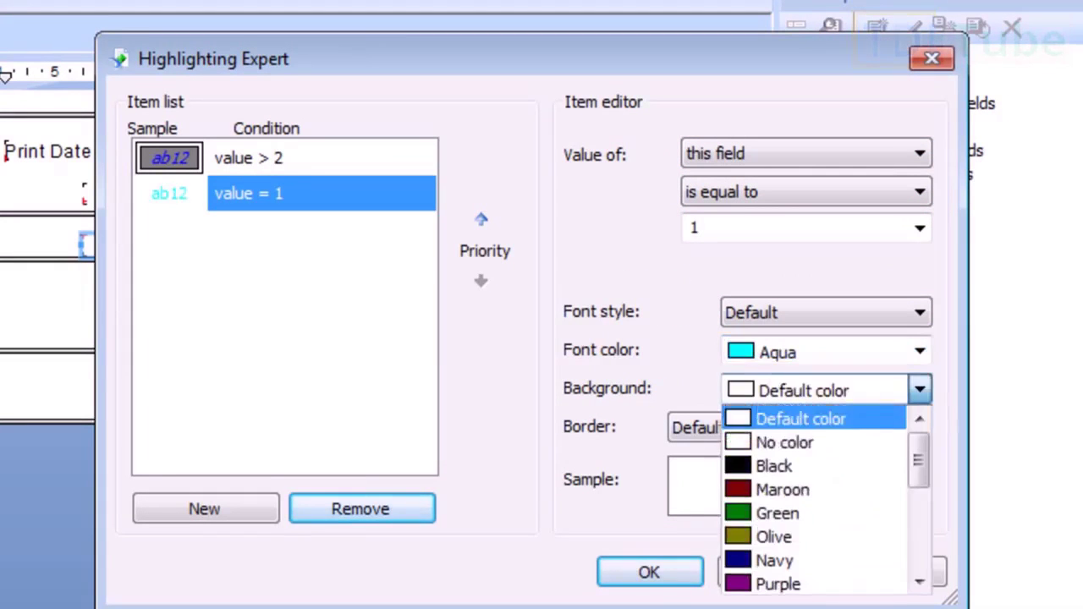
left_click(774, 537)
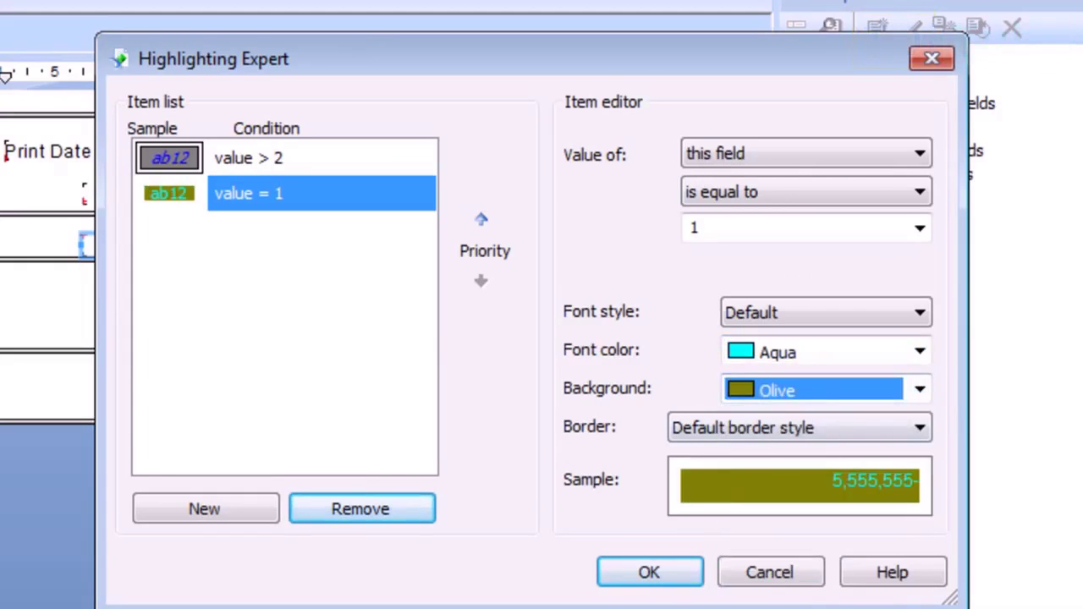
Set the border for id values equal to 1 to Single box, double underline and apply the highlighting.
left_click(919, 428)
left_click(919, 428)
left_click(919, 428)
left_click(919, 428)
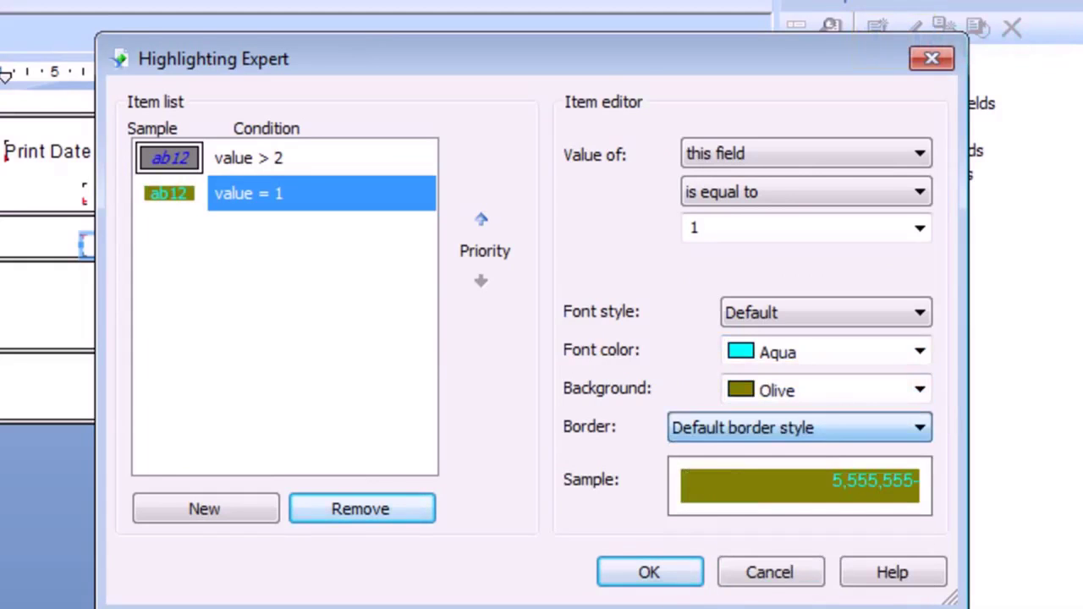
left_click(918, 428)
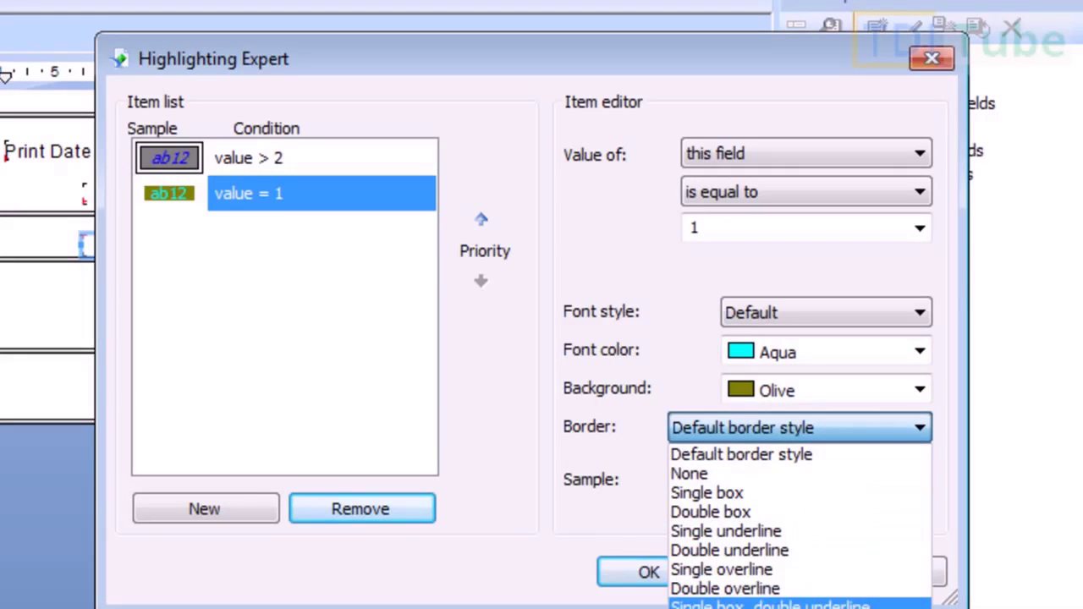
left_click(770, 605)
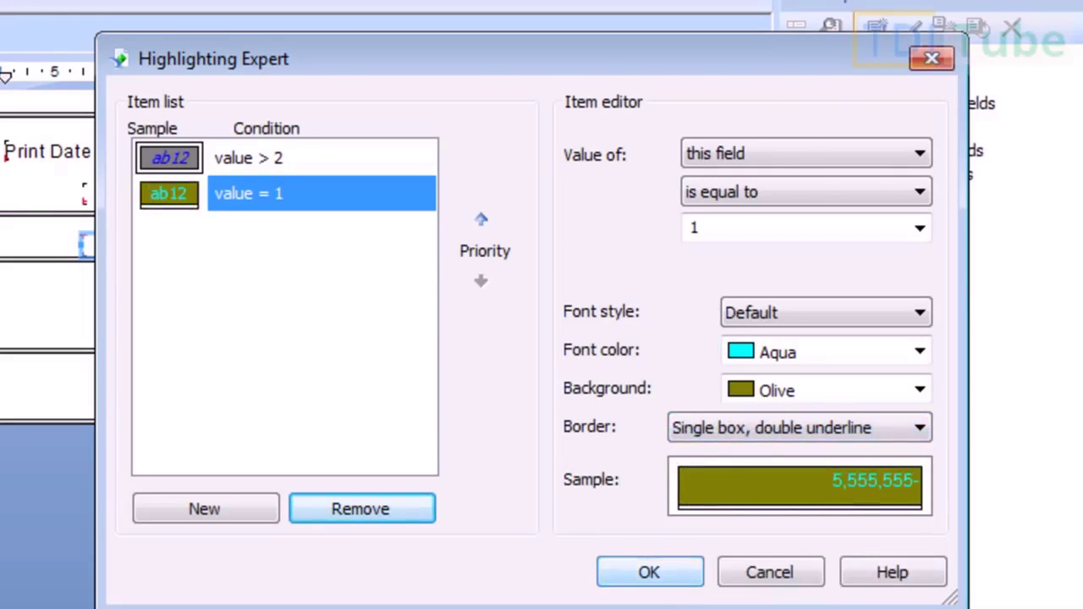
left_click(649, 572)
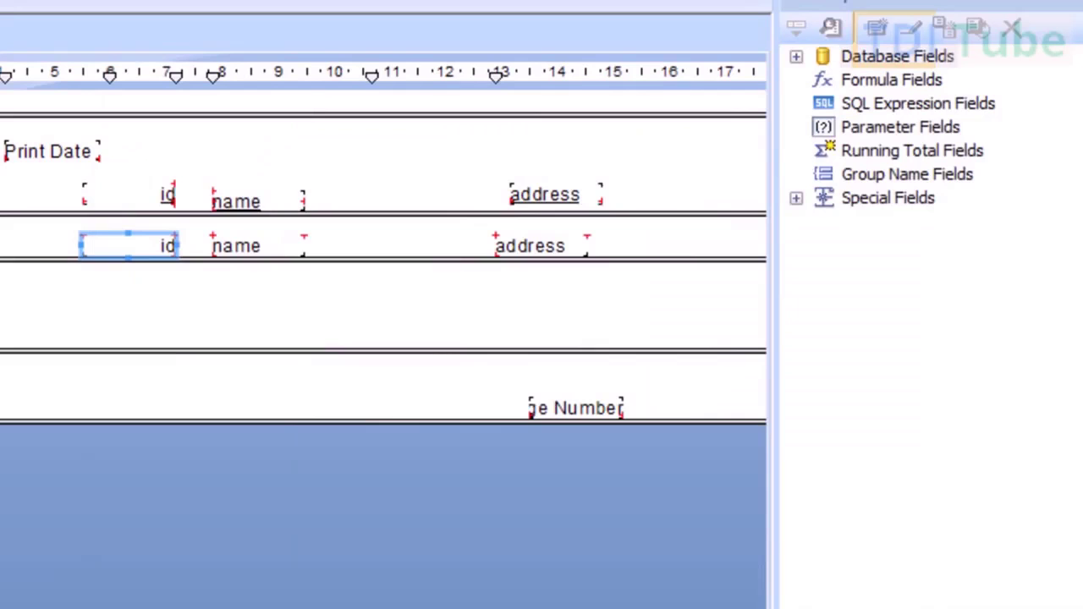
Preview the report and check the highlighting of the id value 1.
key("F5")
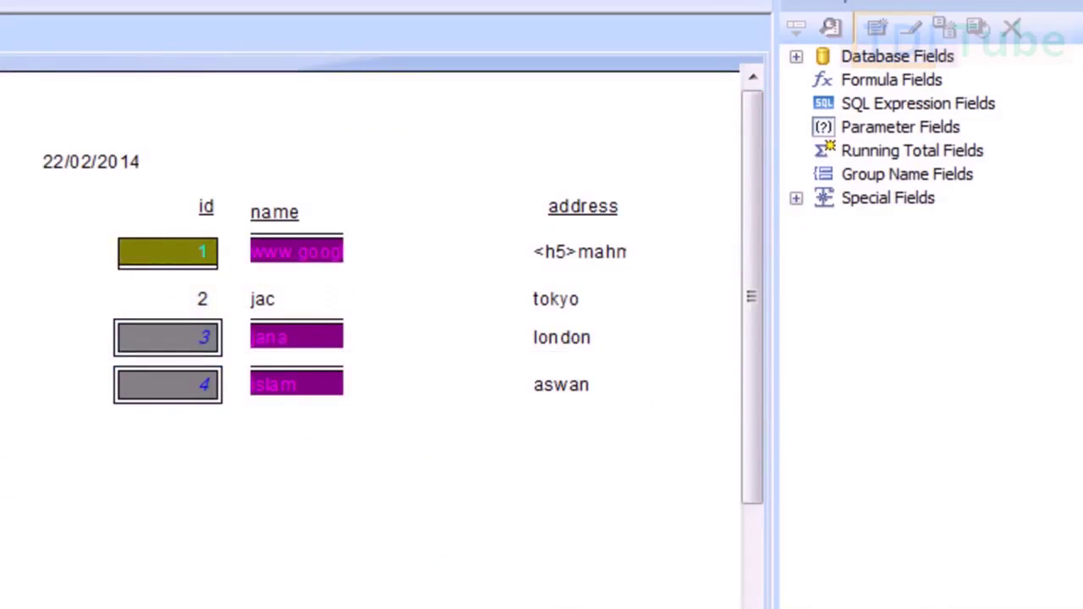
left_click(168, 252)
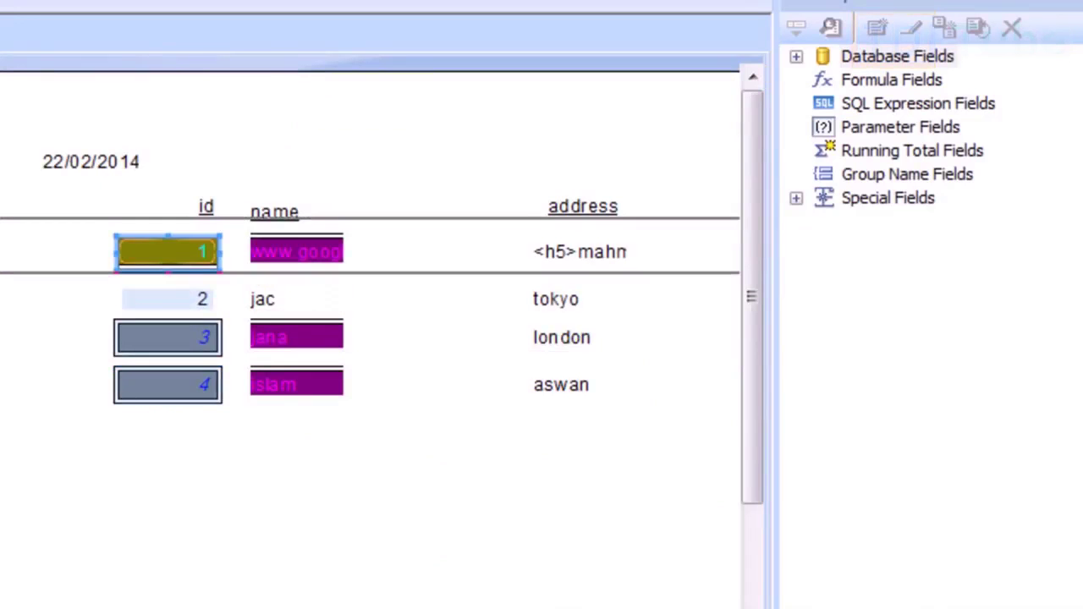
left_click(232, 284)
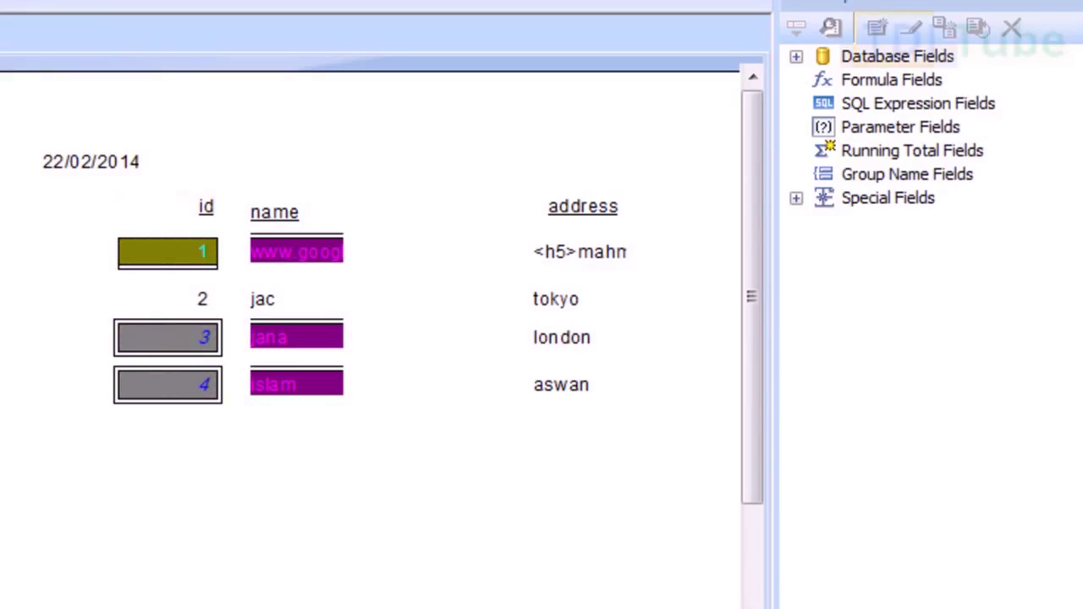
In the report with the blue band, add a Highlighting Expert condition on the id field for values between 2 and 4.
key("ctrl+d")
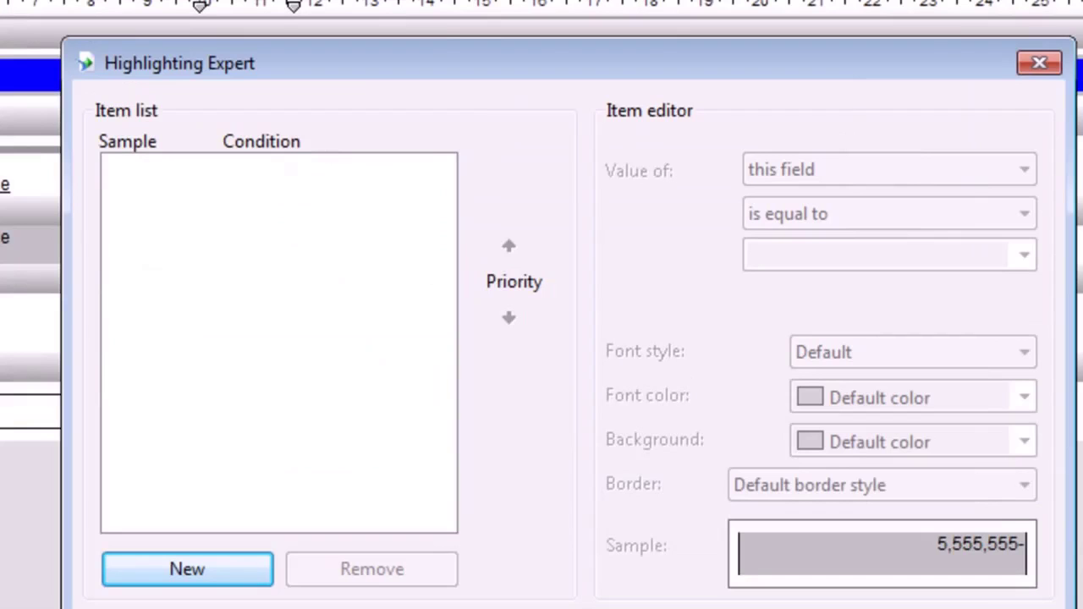
left_click(187, 569)
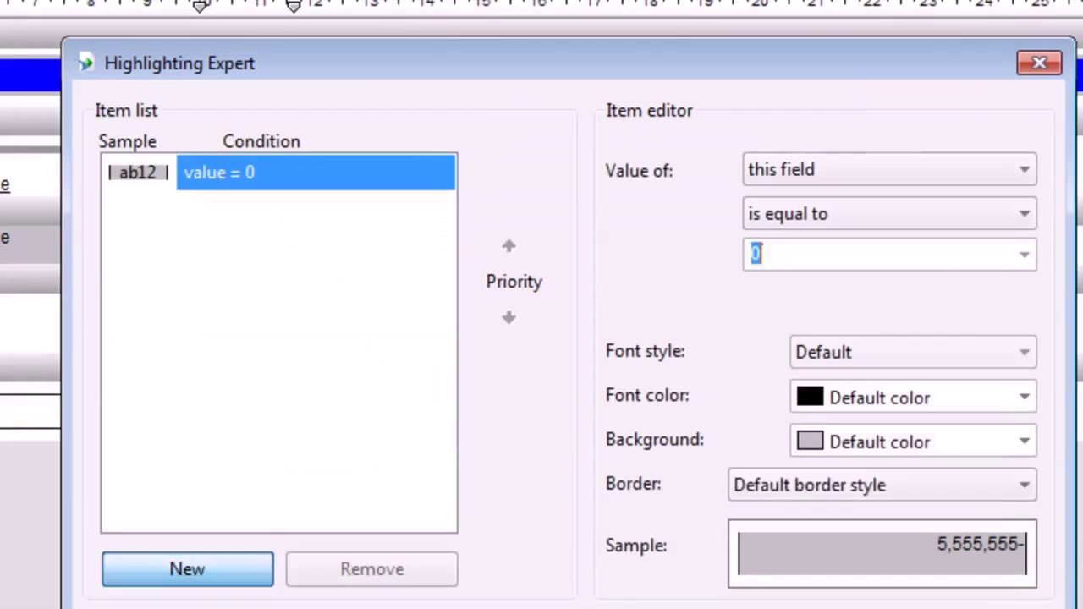
left_click(891, 214)
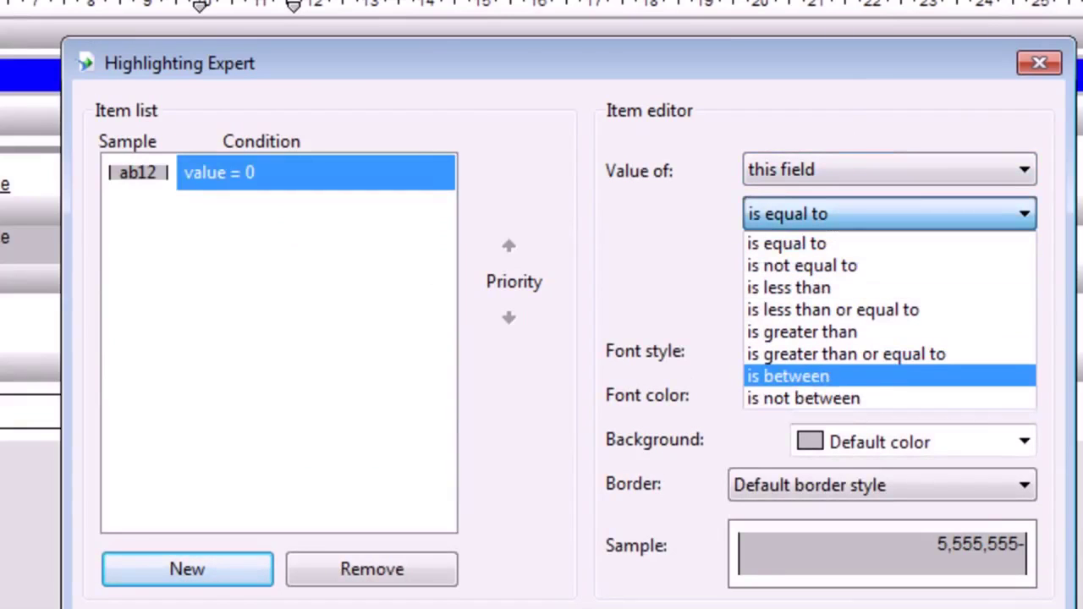
key("Return")
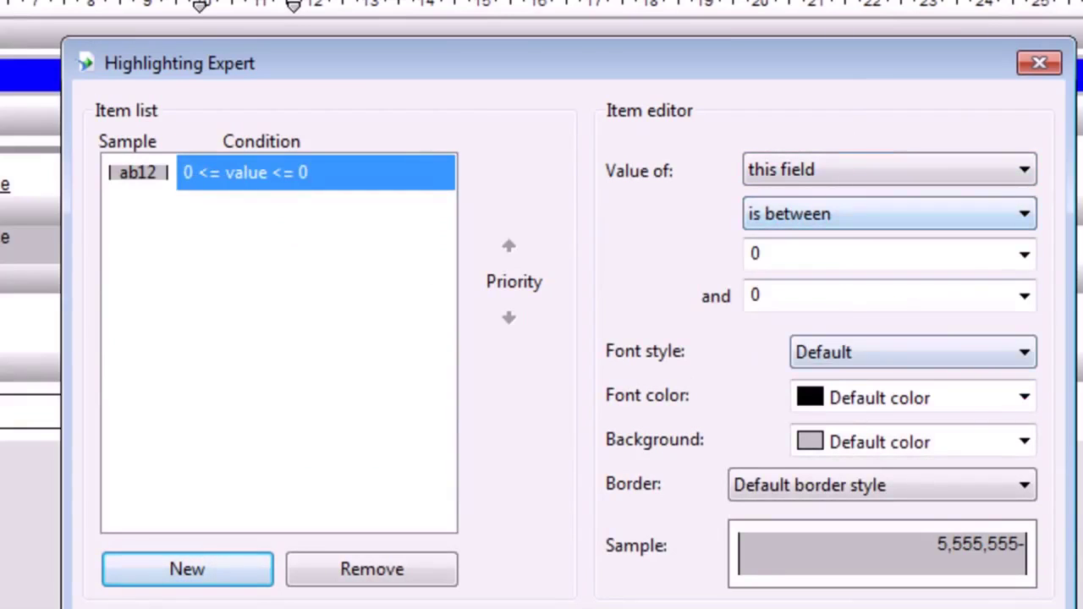
key("Tab")
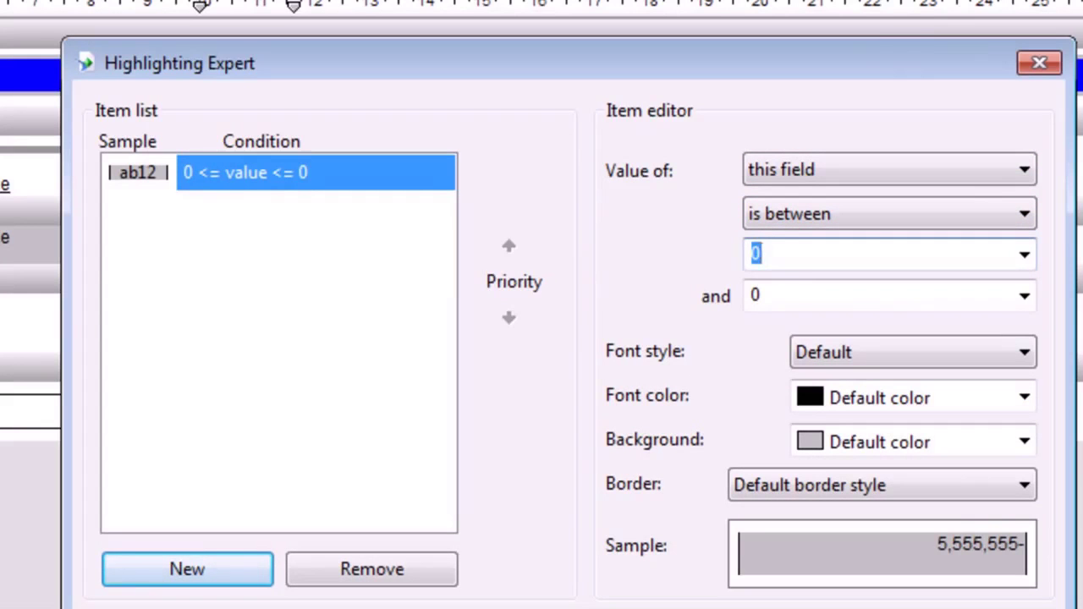
type("2")
left_click(758, 294)
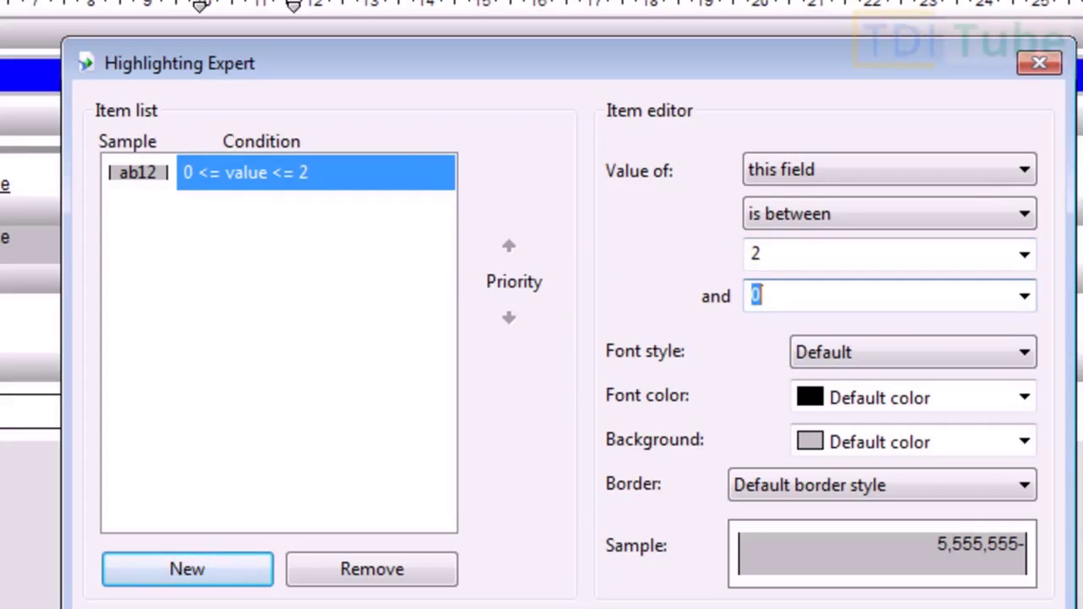
type("4")
Set the font style to Bold and the font color to Yellow for id values between 2 and 4.
left_click(913, 352)
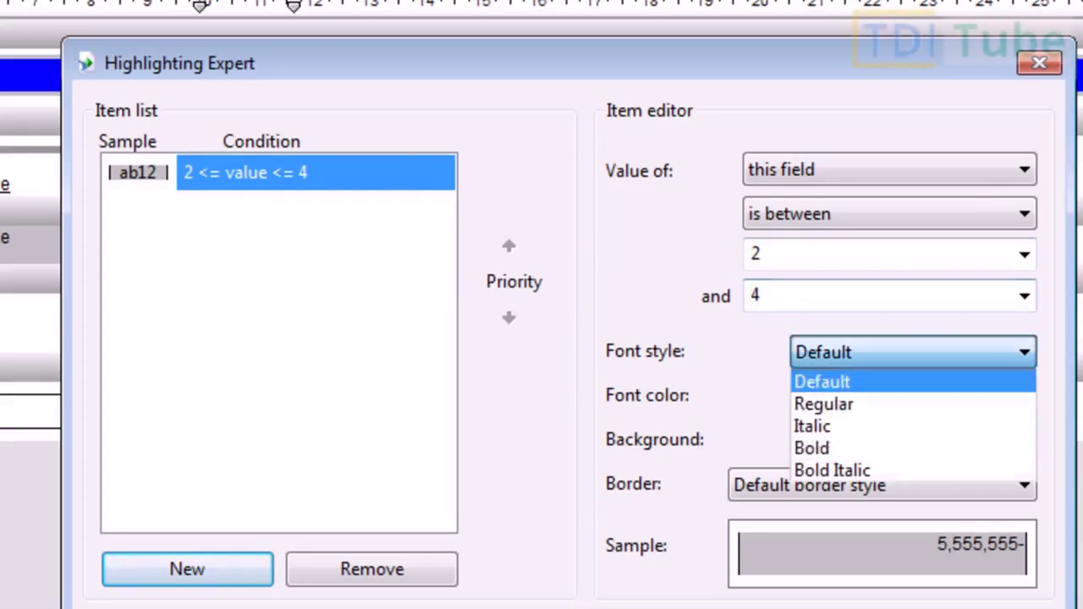
left_click(812, 448)
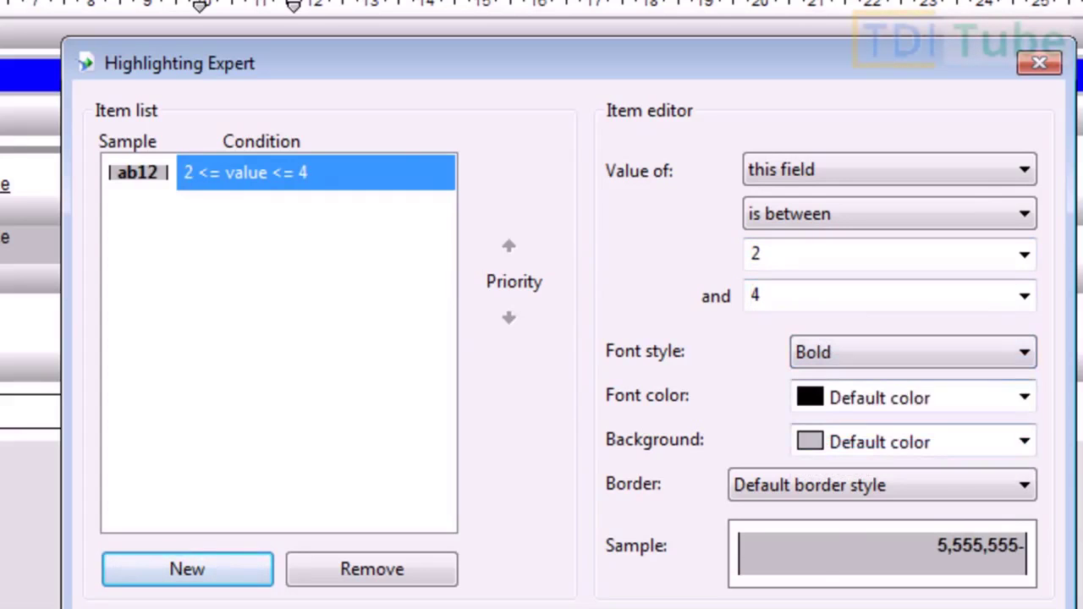
left_click(1024, 396)
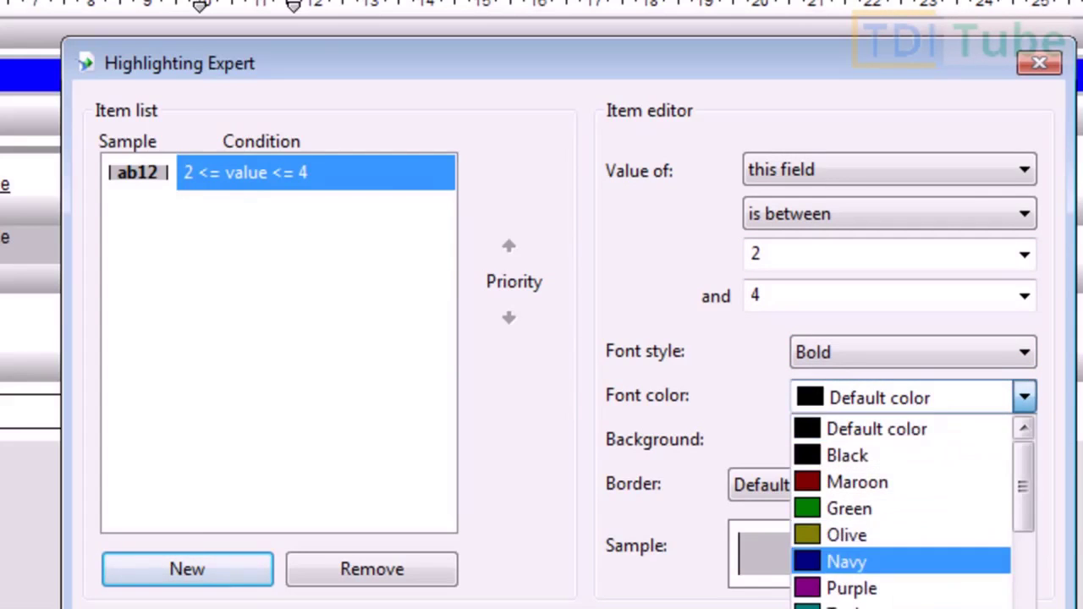
scroll(901, 535, "down", 3)
left_click(901, 535)
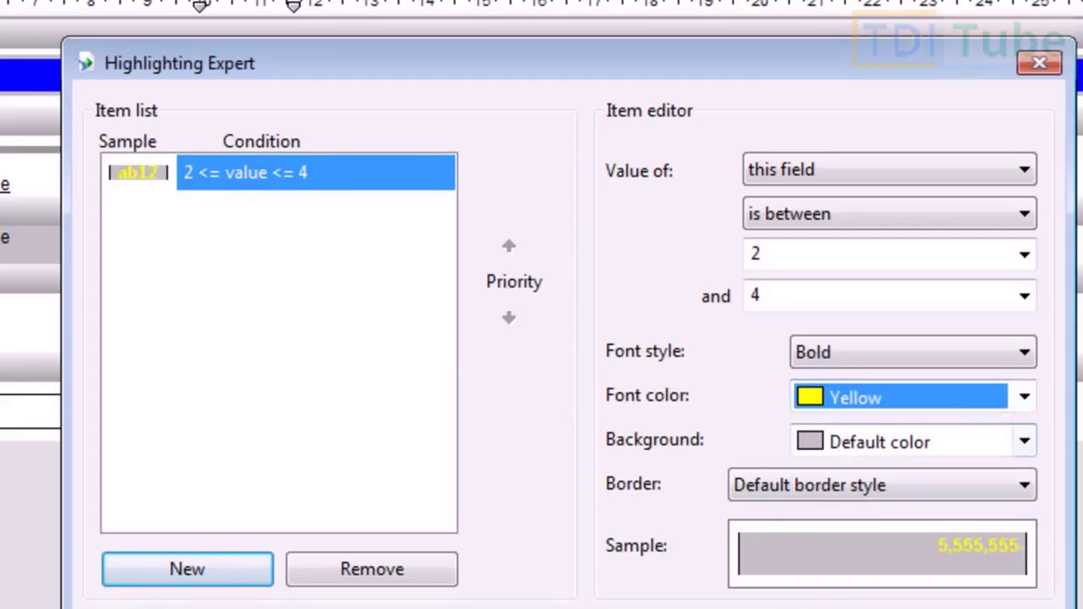
Set the background to Teal and the border to Double underline for id values between 2 and 4.
left_click(1023, 441)
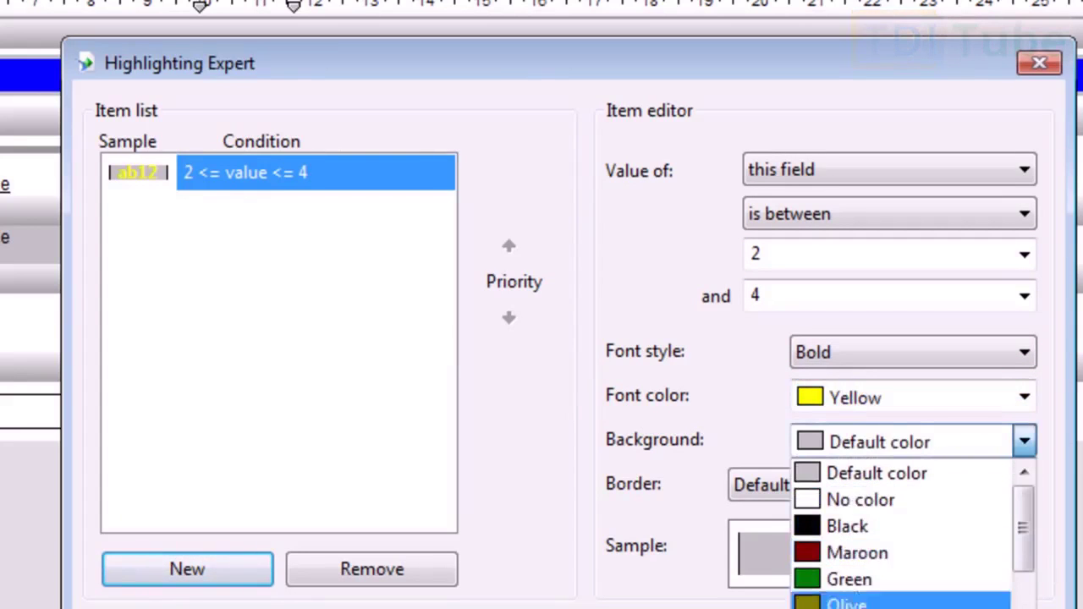
left_click(901, 608)
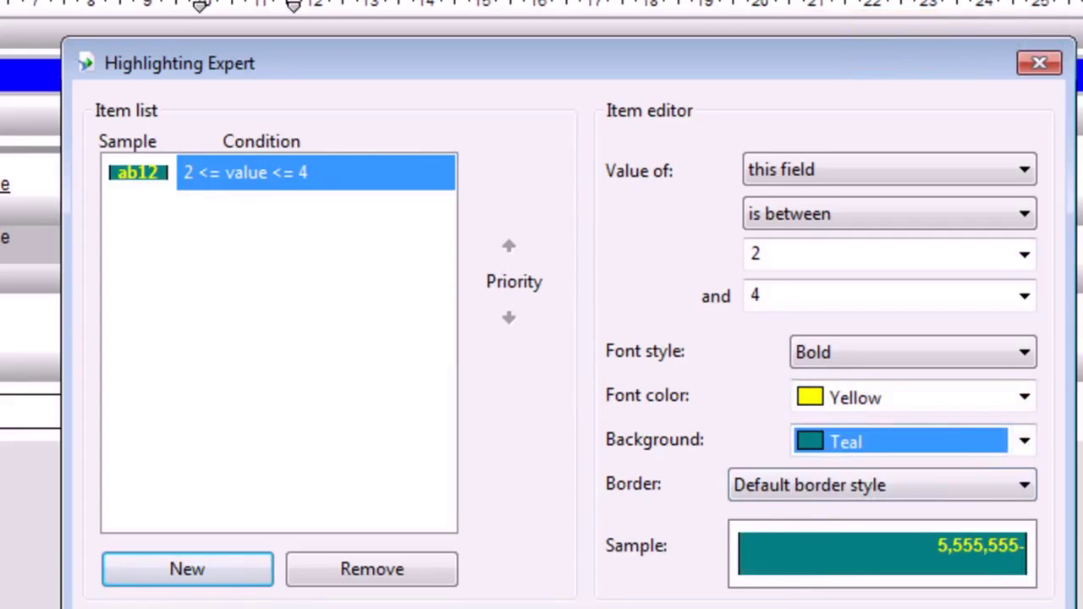
left_click(1024, 485)
left_click(883, 608)
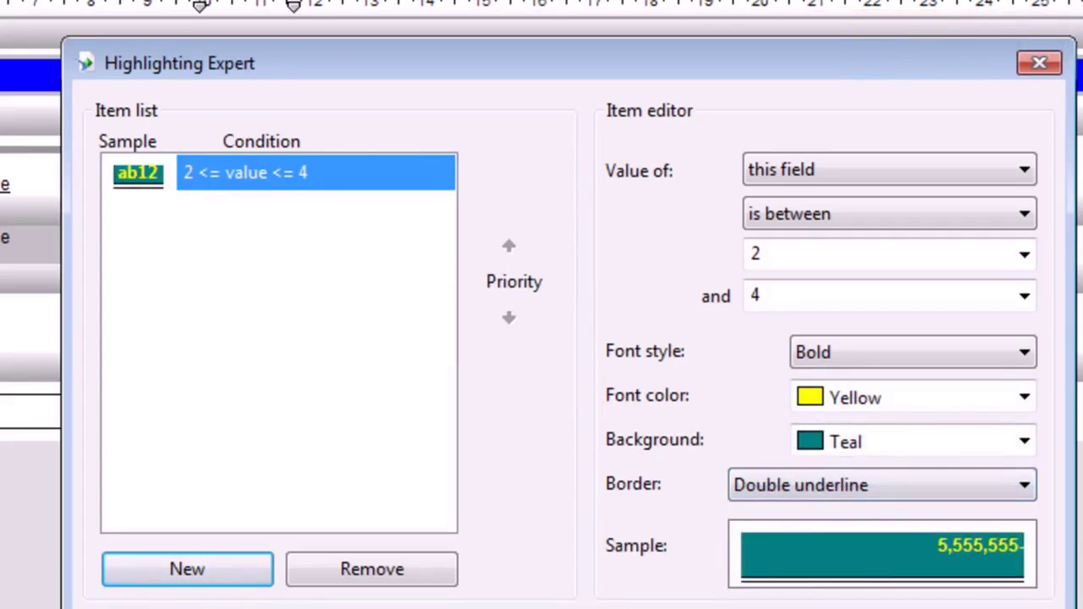
Change the background of the between 2 and 4 condition to No color and apply the highlighting.
left_click(1024, 441)
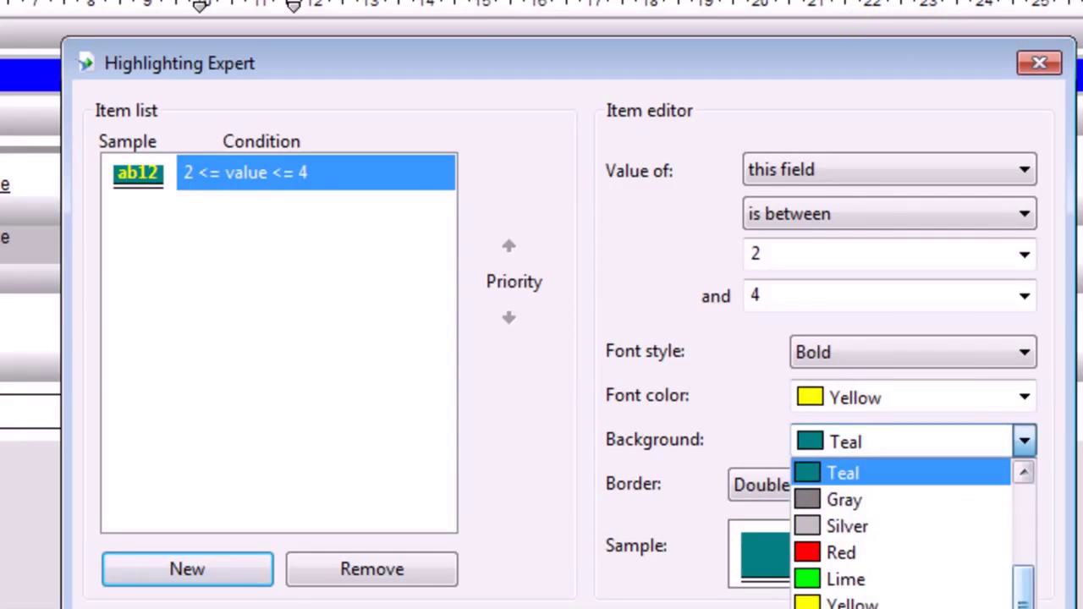
left_click_drag(1024, 605, 1024, 522)
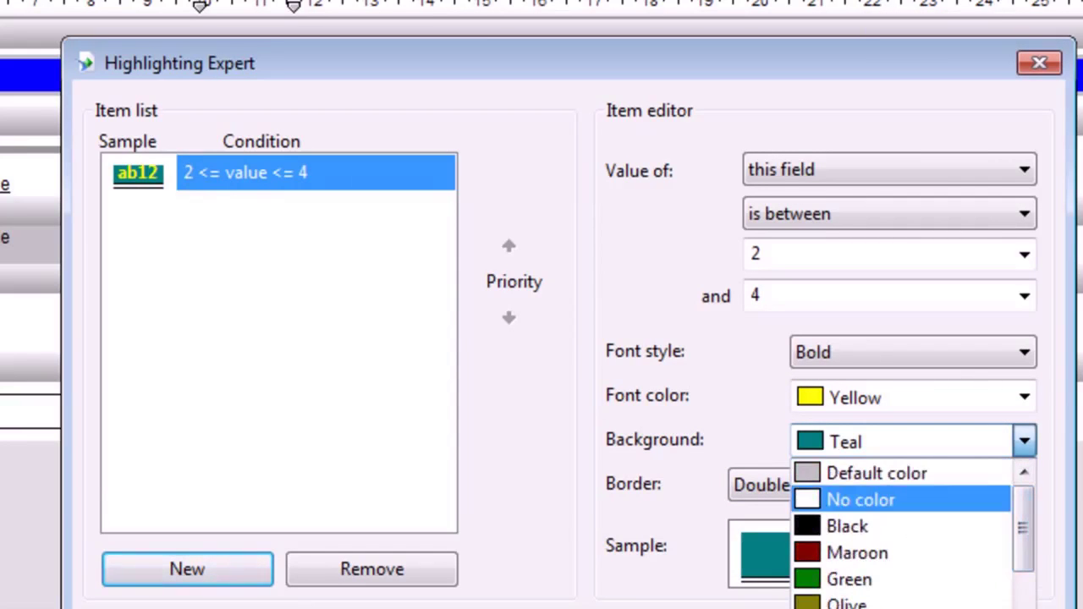
left_click(880, 499)
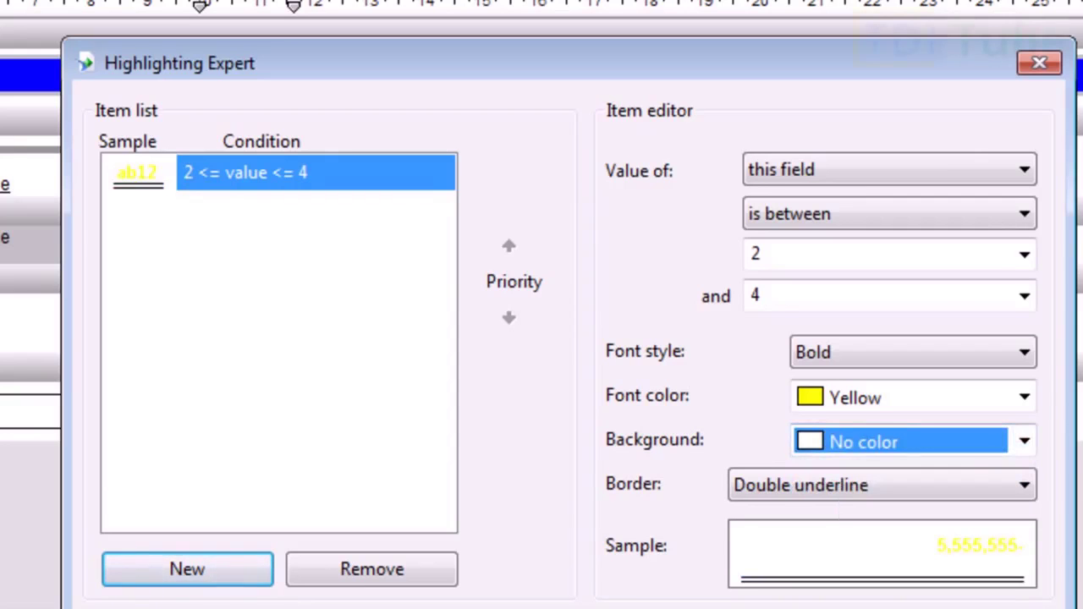
key("Return")
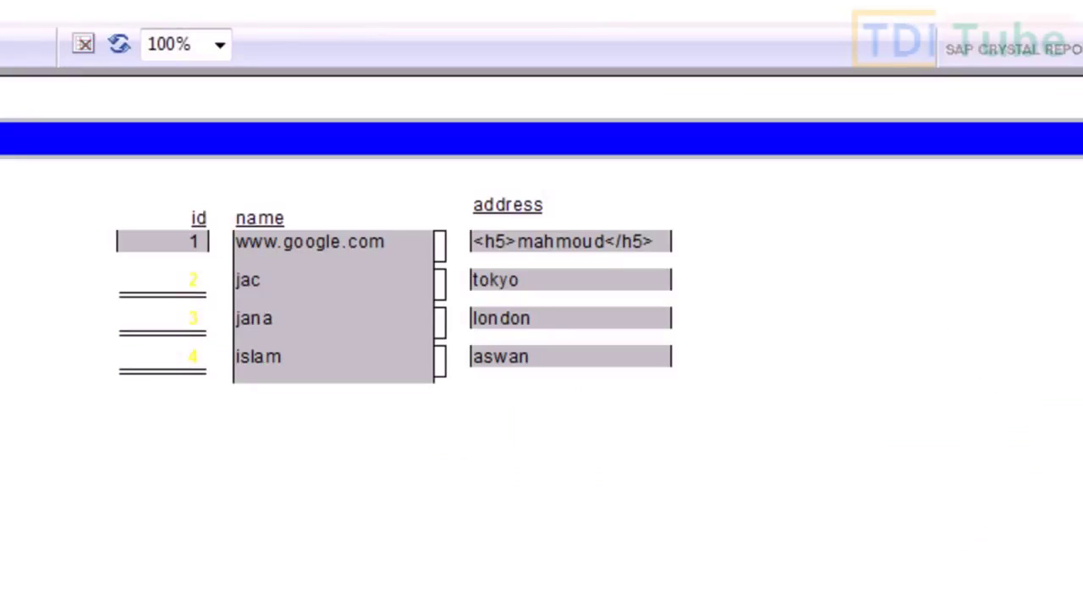
Examine the highlighting of id values 2, 3 and 4 in the report viewer.
left_click(163, 280)
left_click(162, 358)
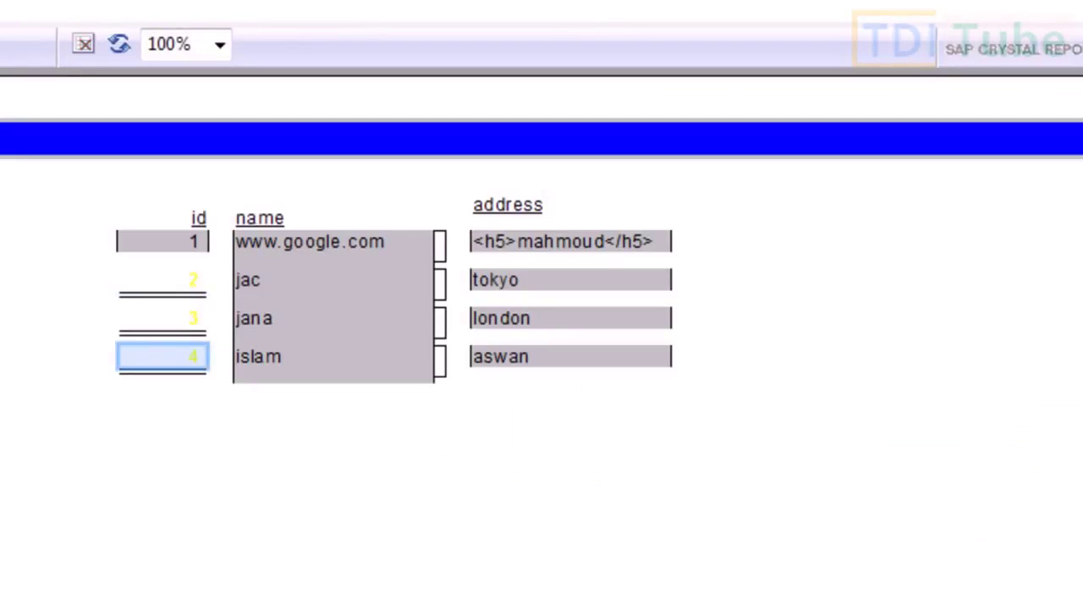
left_click(162, 280)
left_click(162, 357)
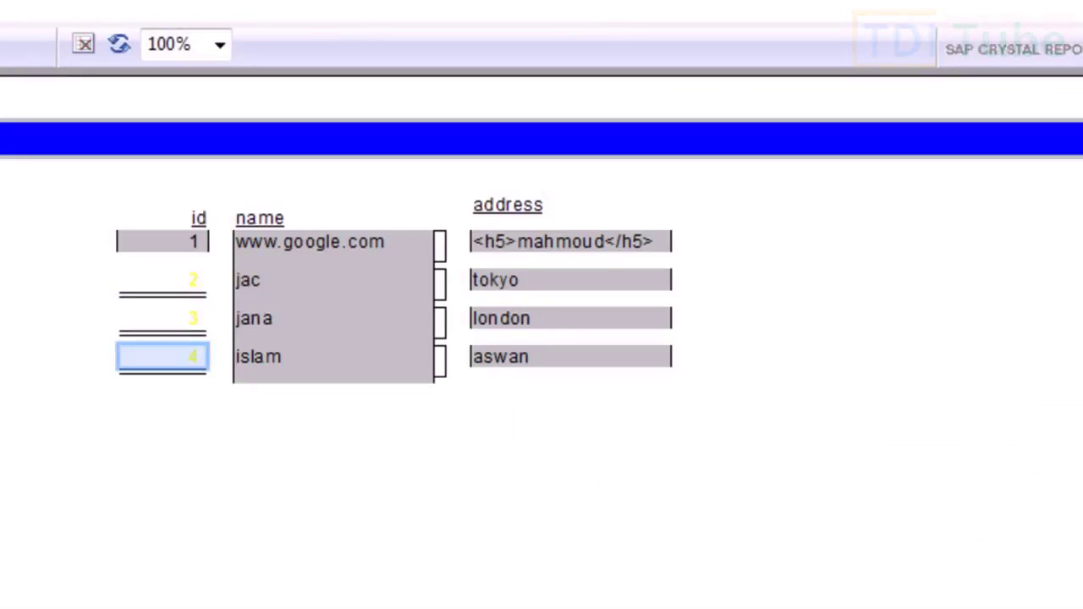
key("Escape")
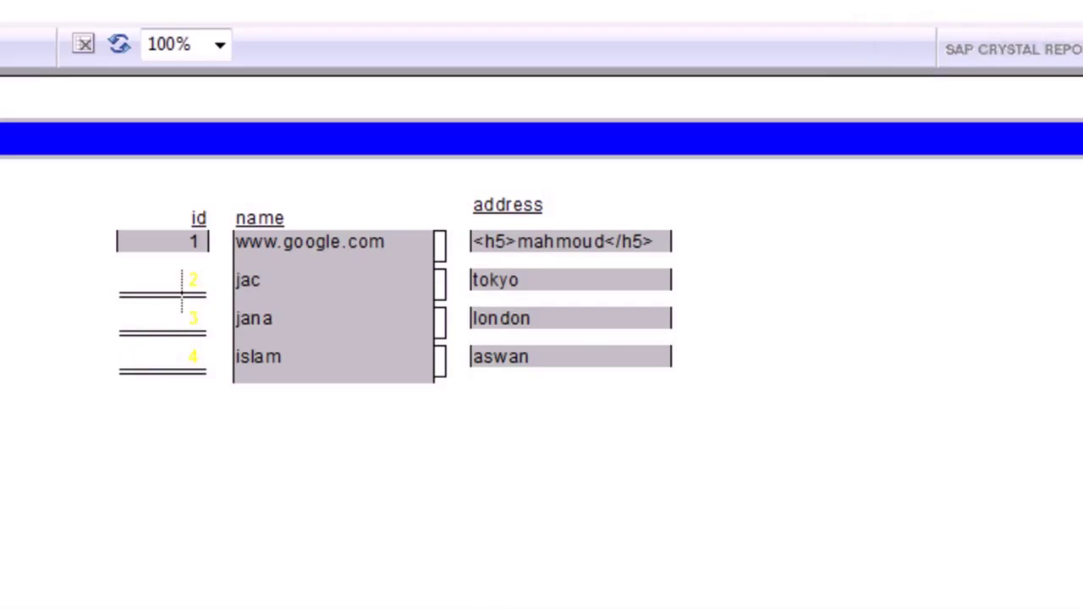
left_click(180, 283)
left_click(178, 318)
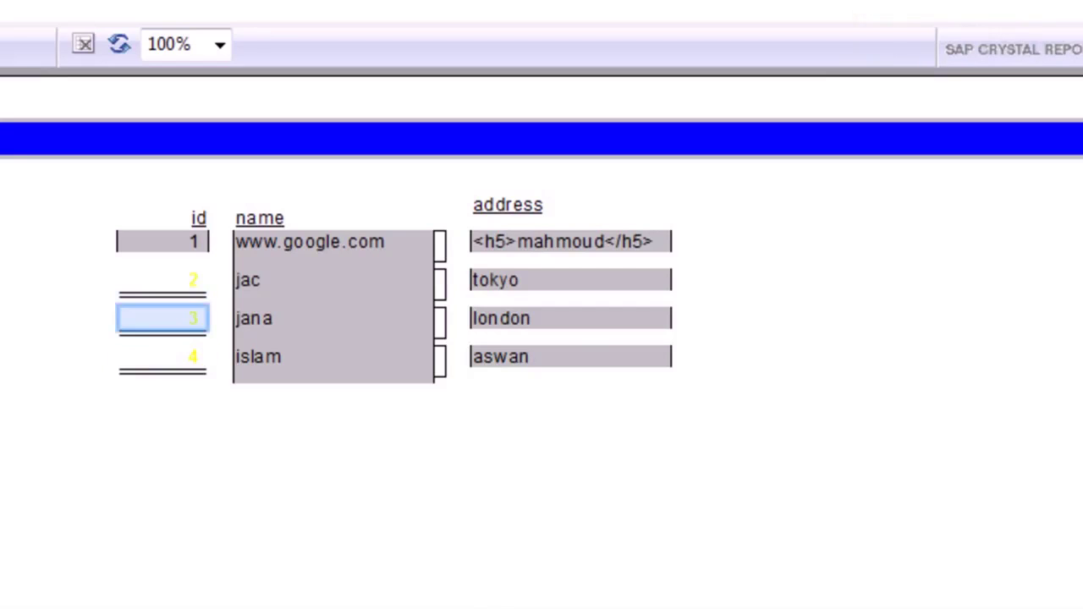
left_click(176, 357)
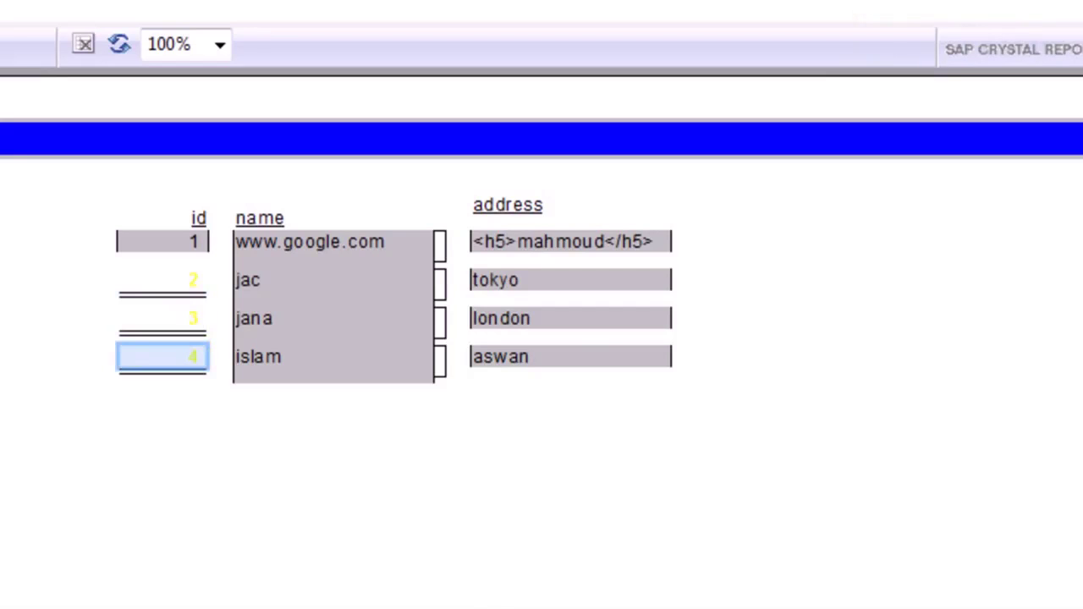